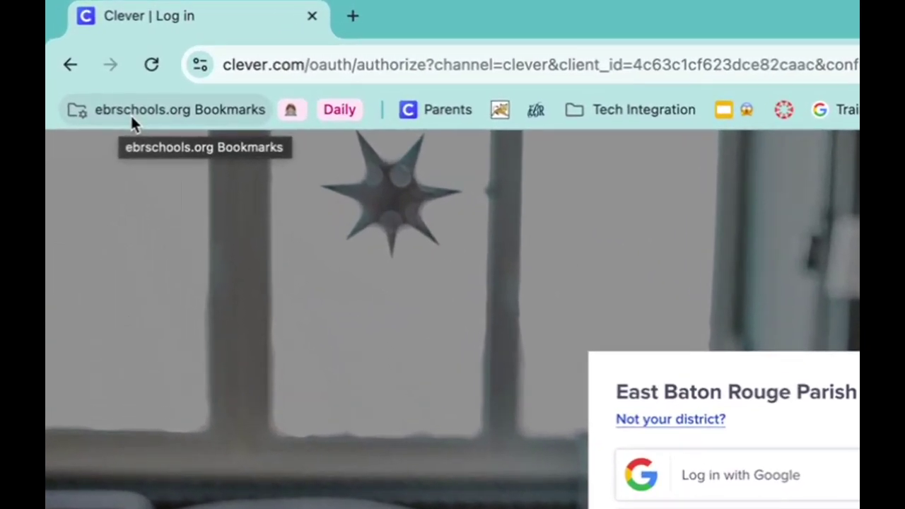
# Open Clever from the ebrschools.org bookmarks and log in with the teacher's Google account.
pyautogui.click(117, 102)
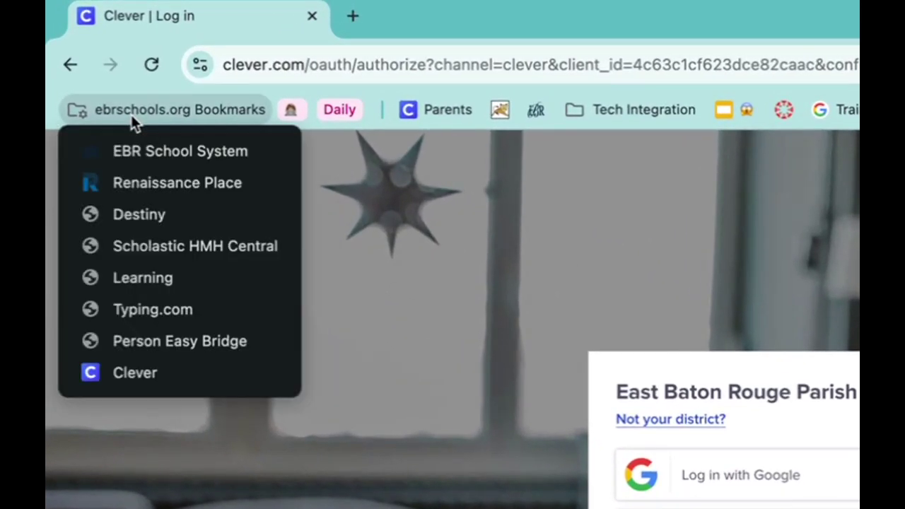
pyautogui.click(113, 377)
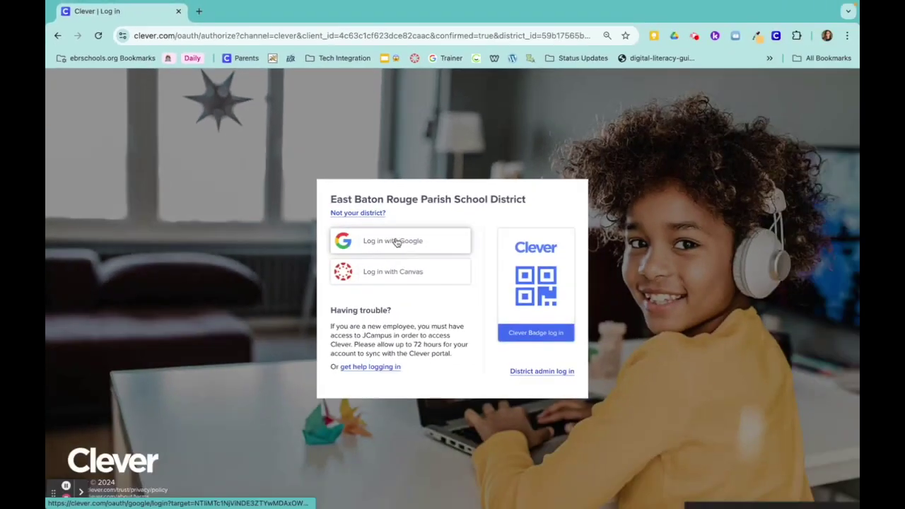
pyautogui.click(395, 241)
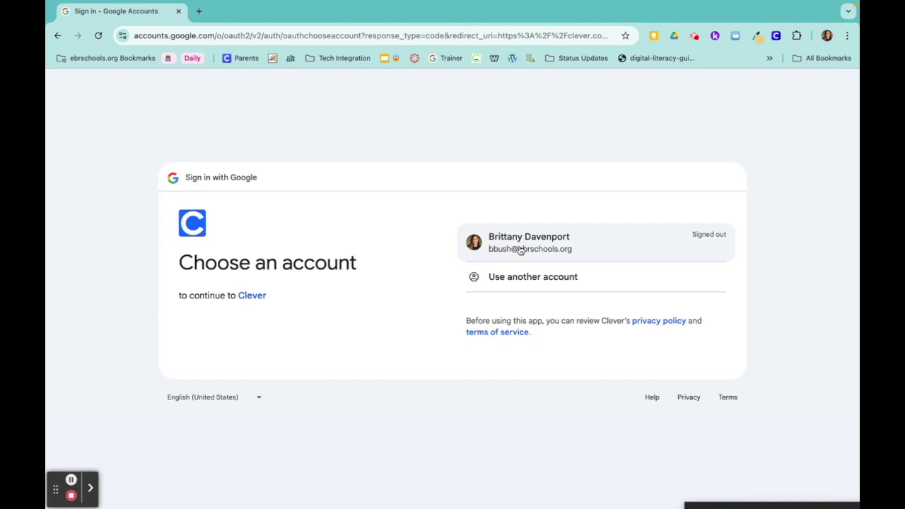
pyautogui.click(520, 250)
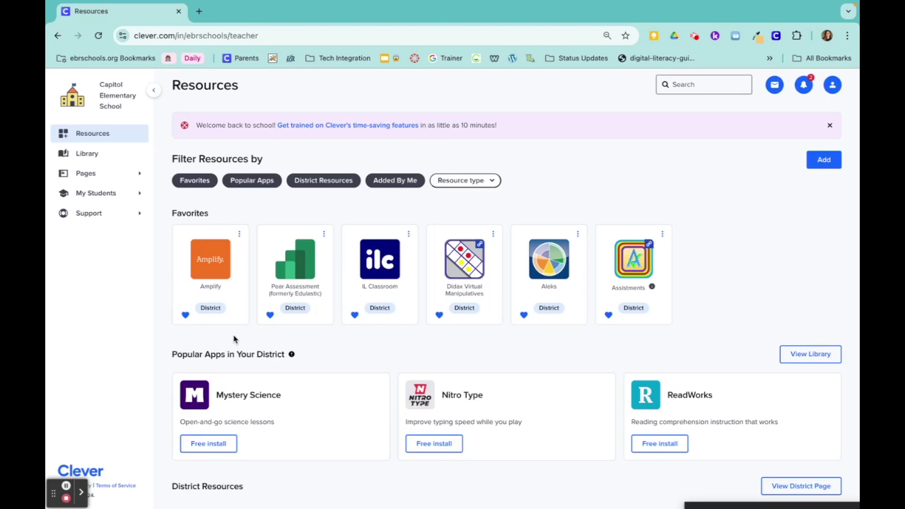
# Look through the district resource categories on the Resources page.
pyautogui.scroll(-5, 234, 340)
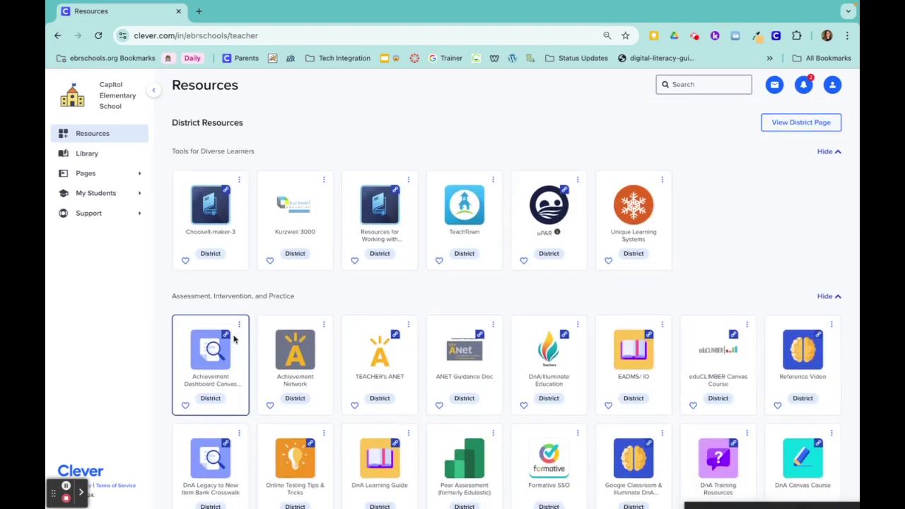
pyautogui.scroll(-6, 234, 340)
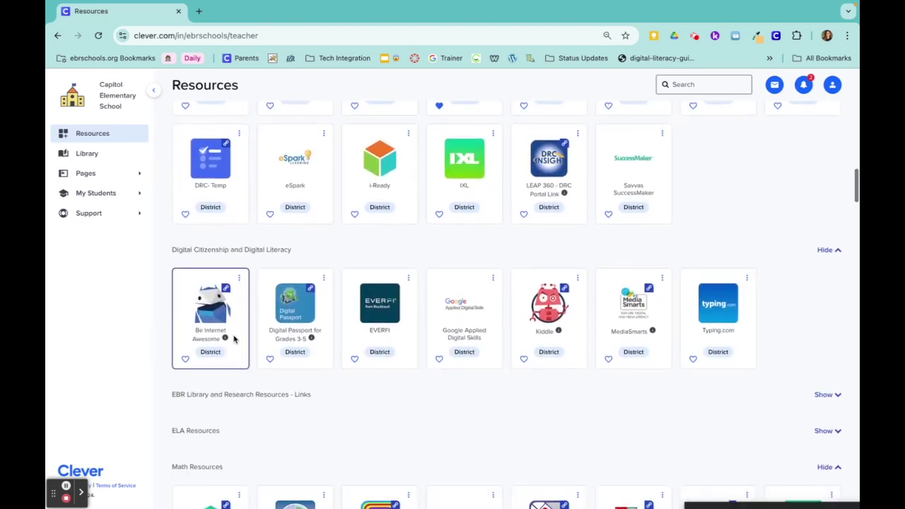
pyautogui.scroll(5, 234, 340)
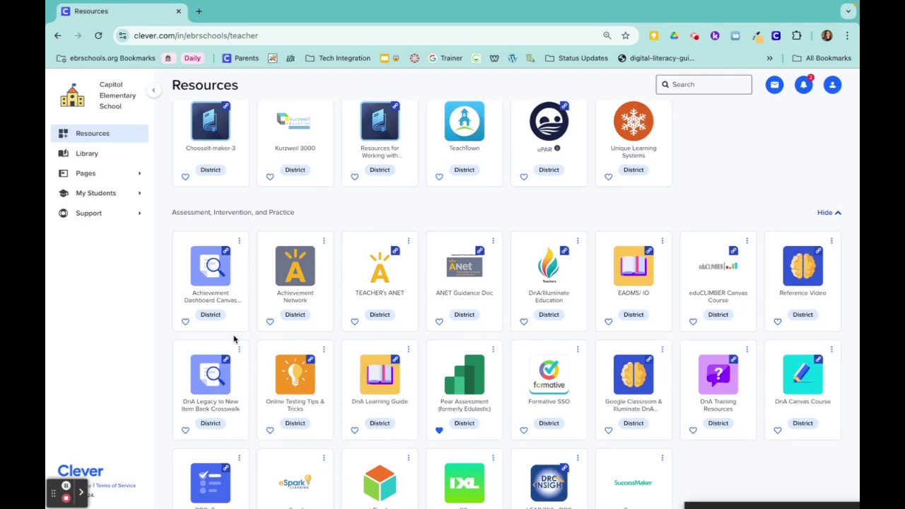
pyautogui.scroll(3, 234, 340)
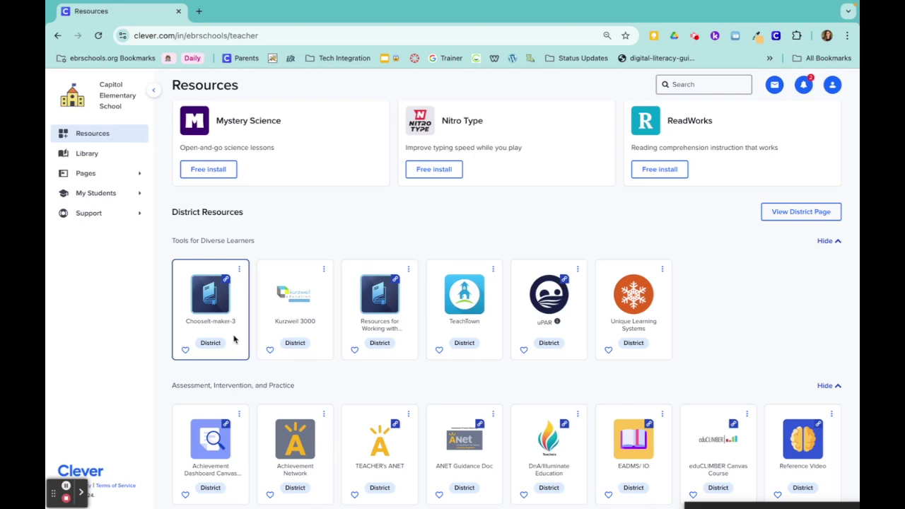
# Open the details of the TypingClub by edclub app in the Library.
pyautogui.click(102, 155)
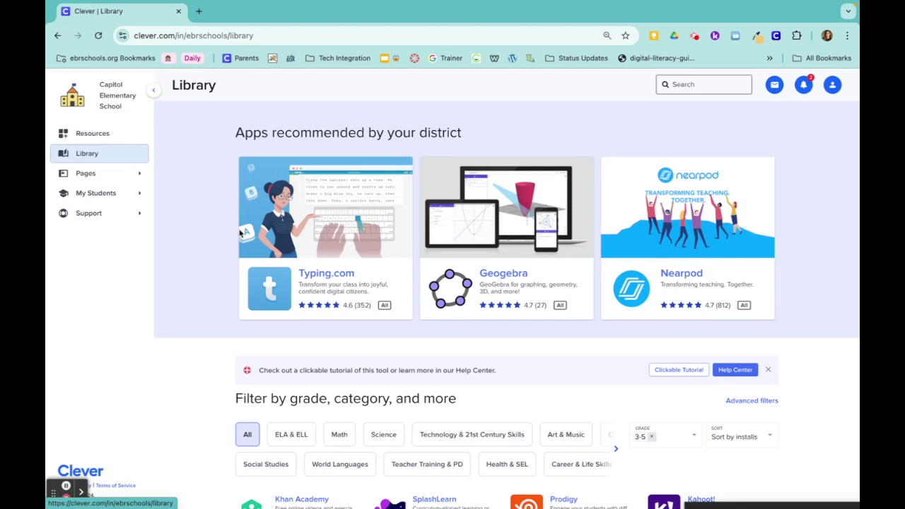
pyautogui.scroll(-1, 284, 300)
pyautogui.scroll(-6, 285, 373)
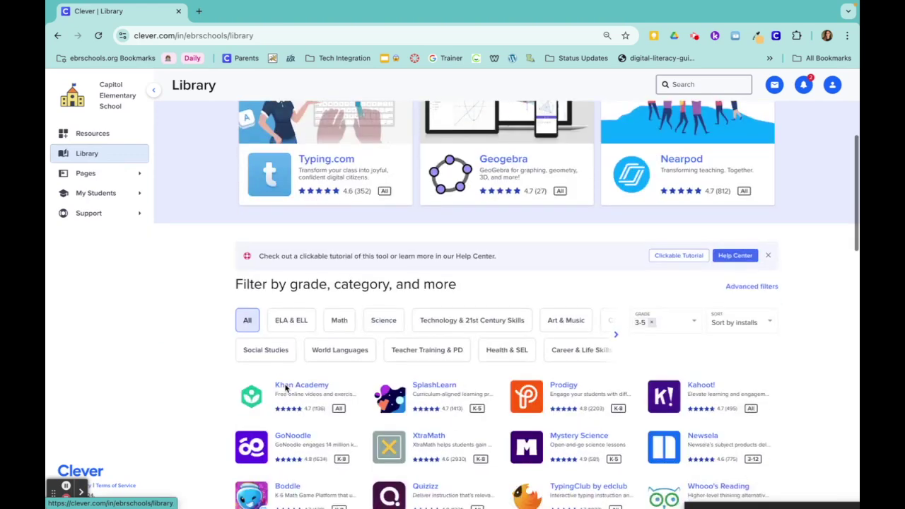
pyautogui.click(529, 317)
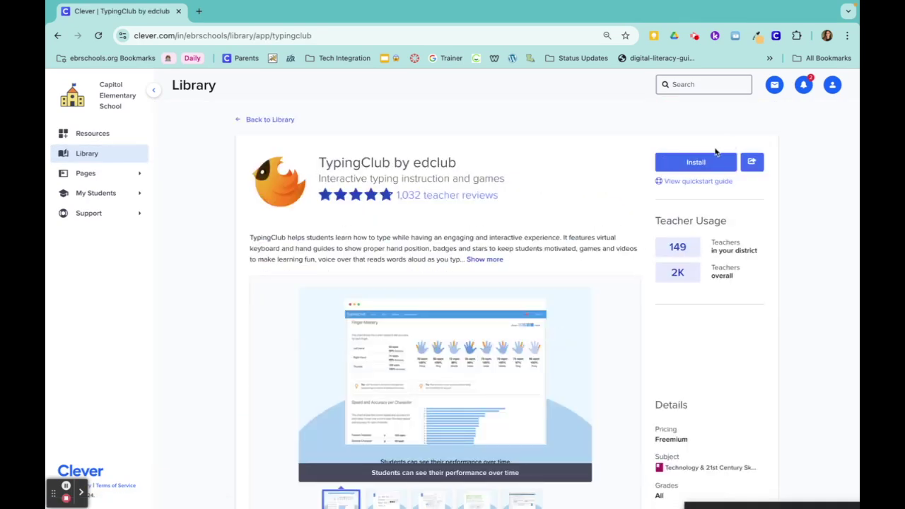
# Install TypingClub on the Clever Practice Page, authorize its access, and close the TypingClub welcome site.
pyautogui.click(688, 167)
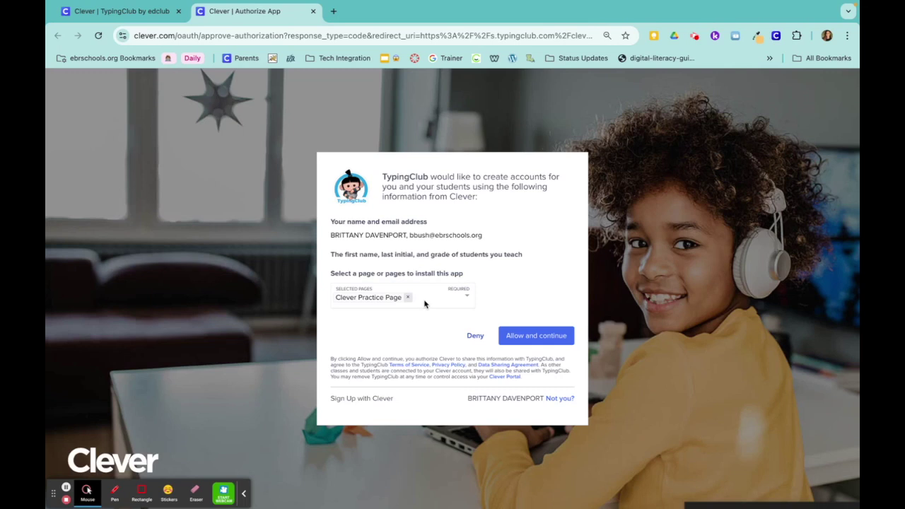
pyautogui.click(520, 336)
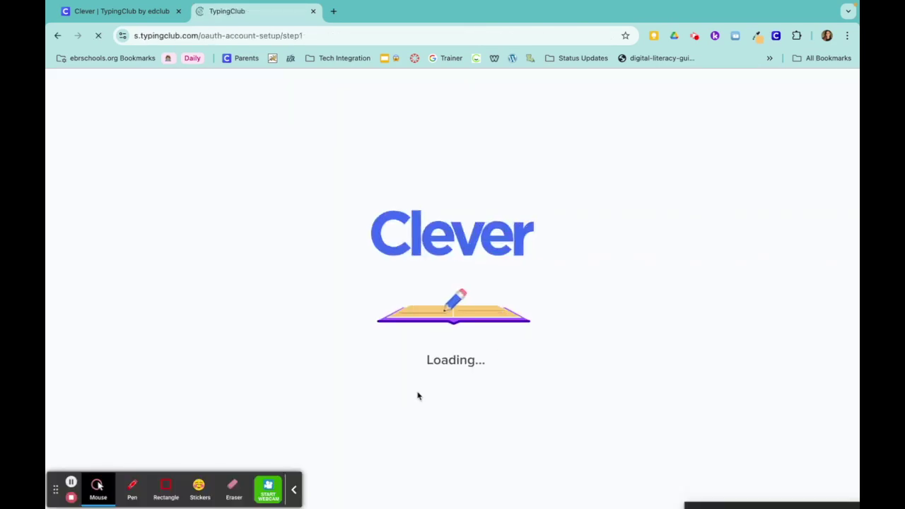
pyautogui.click(293, 489)
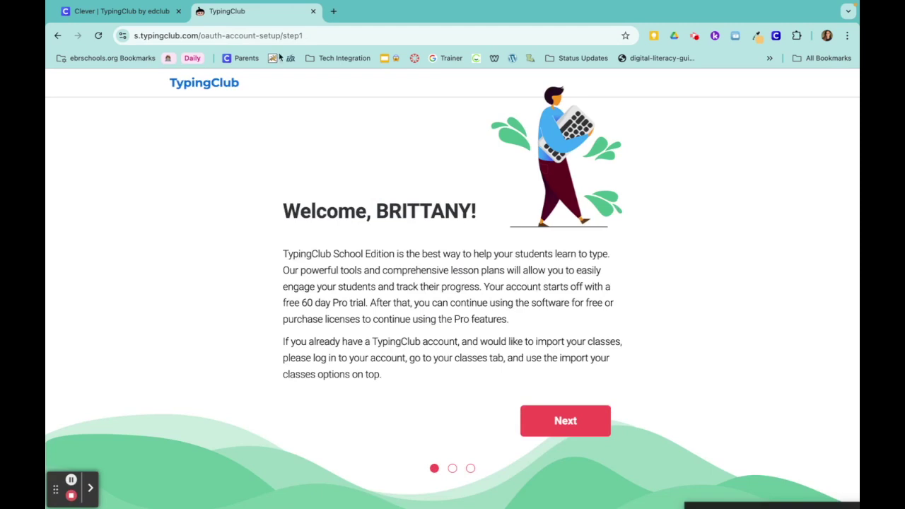
pyautogui.click(313, 11)
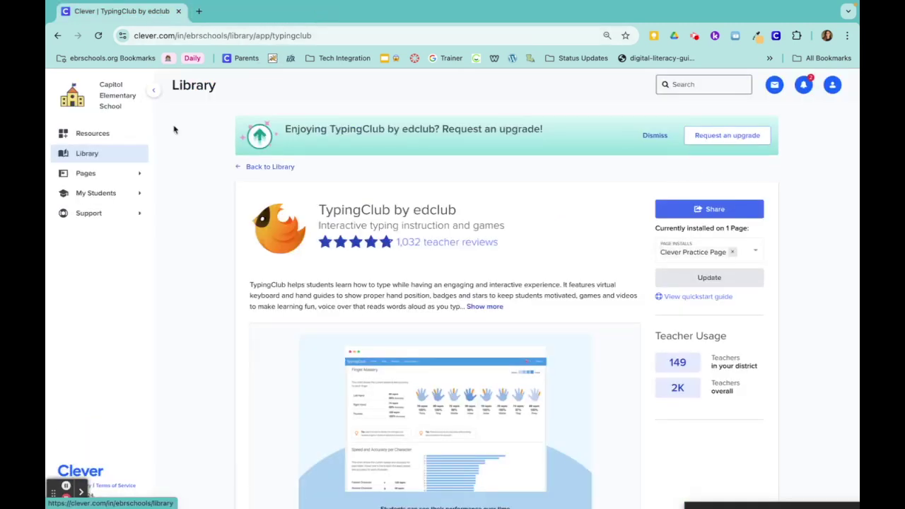
# Open the Clever Practice Page from the teacher's own pages.
pyautogui.click(99, 177)
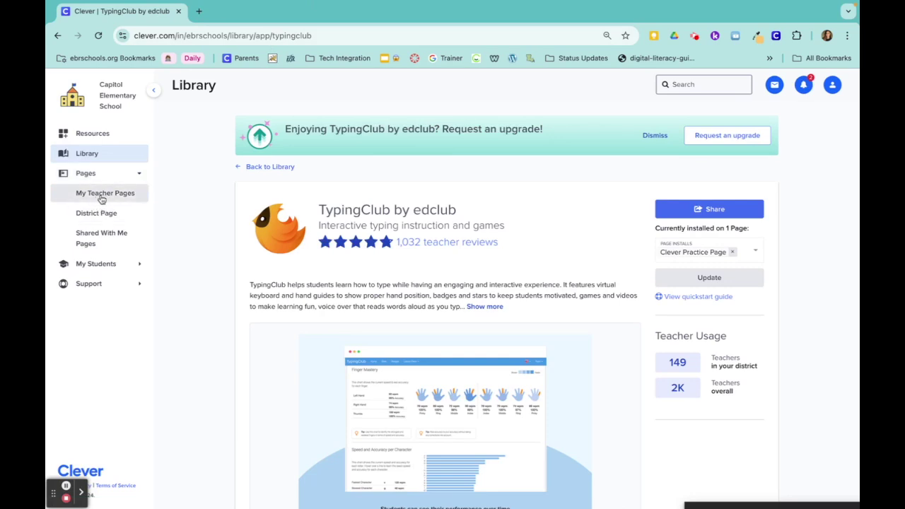
pyautogui.click(102, 198)
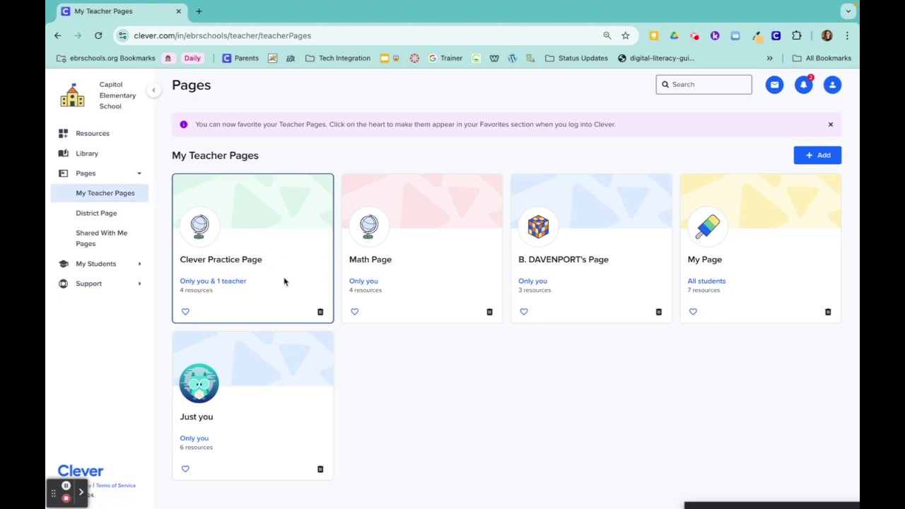
pyautogui.click(275, 232)
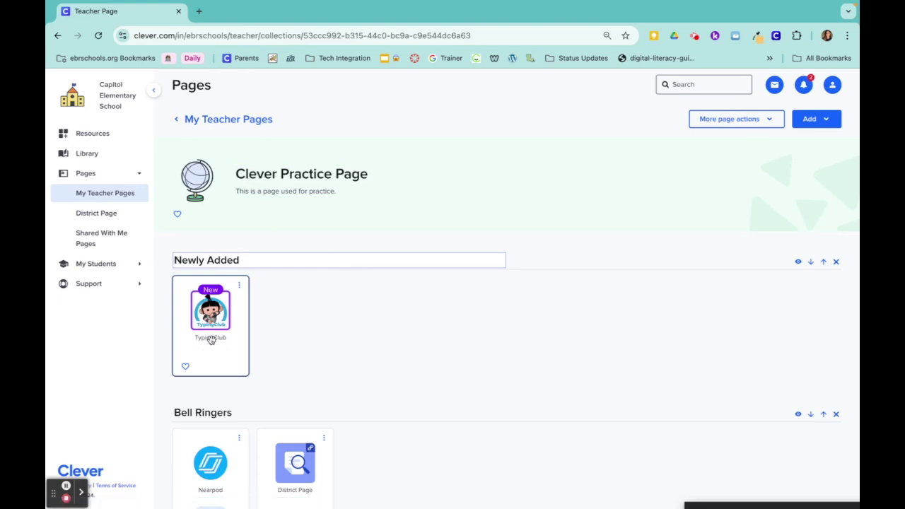
# Shorten the teacher page's title to "Clever Practice".
pyautogui.scroll(-1, 275, 333)
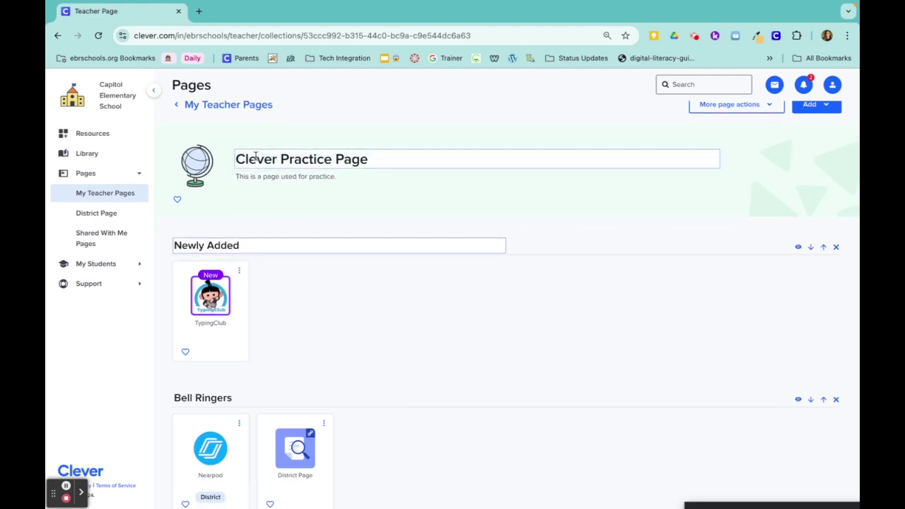
pyautogui.click(369, 159)
pyautogui.press('BackSpace')
pyautogui.press('BackSpace')
pyautogui.press('BackSpace')
pyautogui.press('BackSpace')
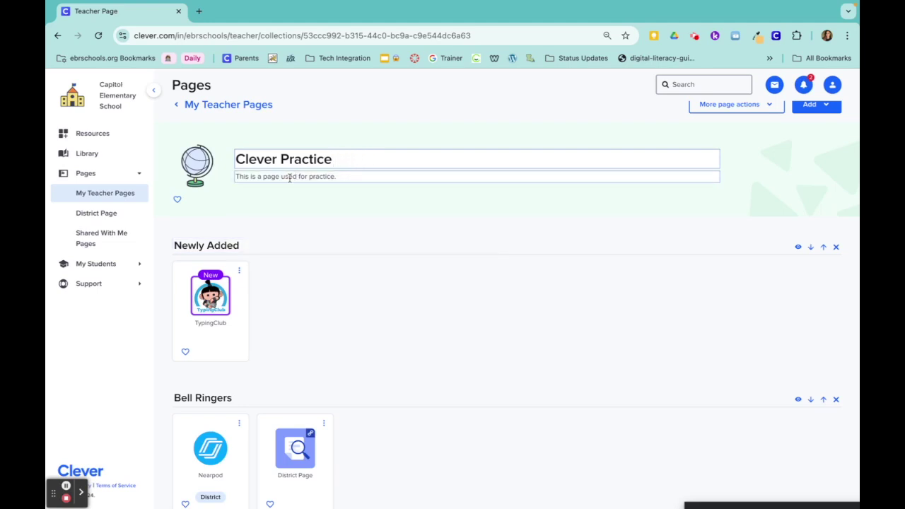
pyautogui.moveTo(198, 166)
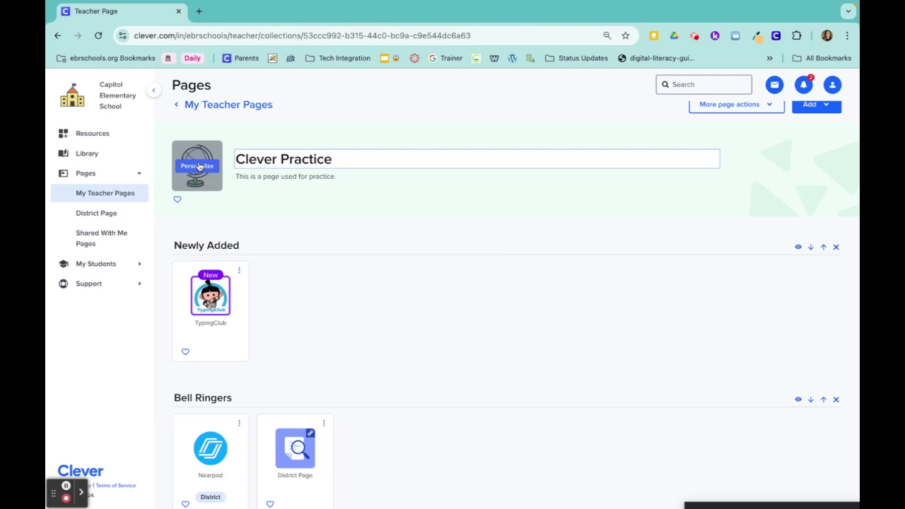
# Search the apps for "ze" and add Zearn to the Clever Practice page.
pyautogui.scroll(2, 319, 211)
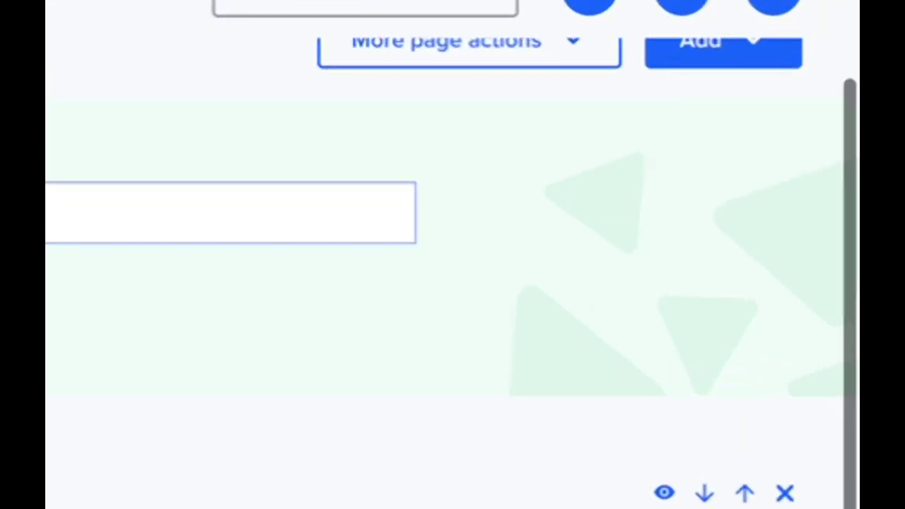
pyautogui.scroll(1, 452, 283)
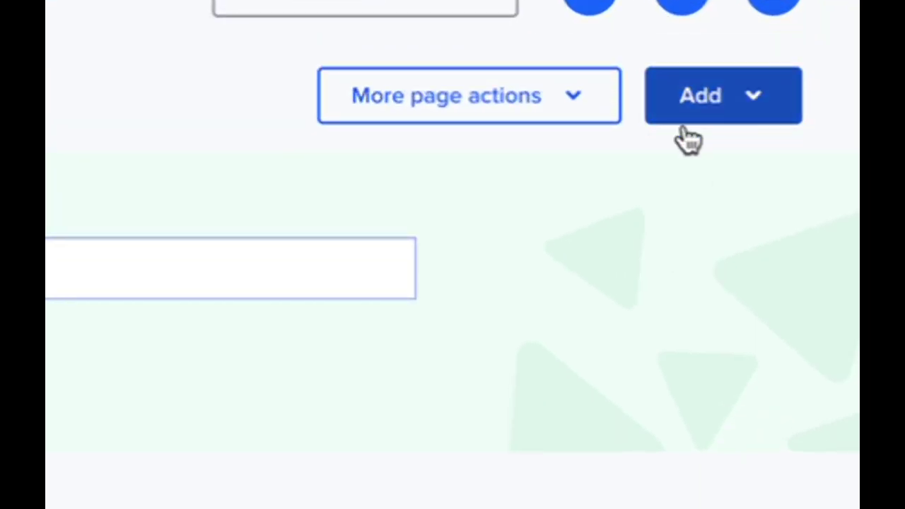
pyautogui.click(705, 116)
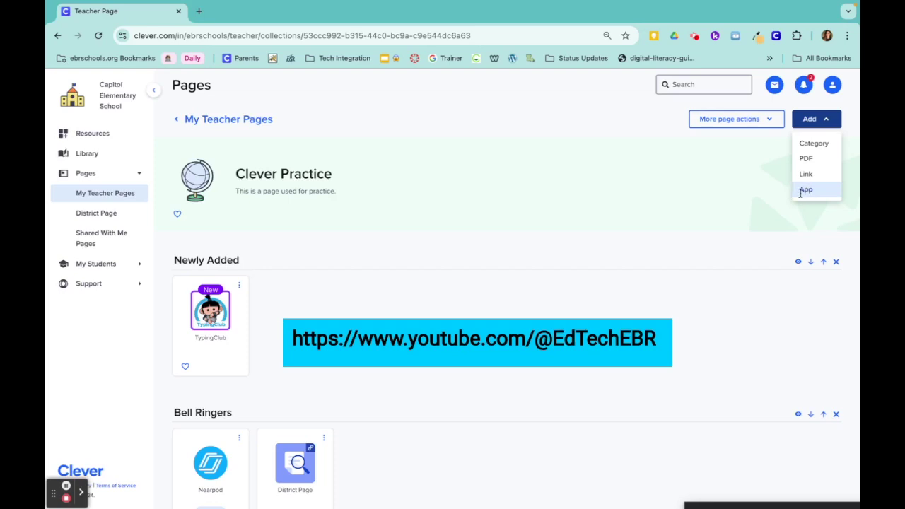
pyautogui.click(807, 190)
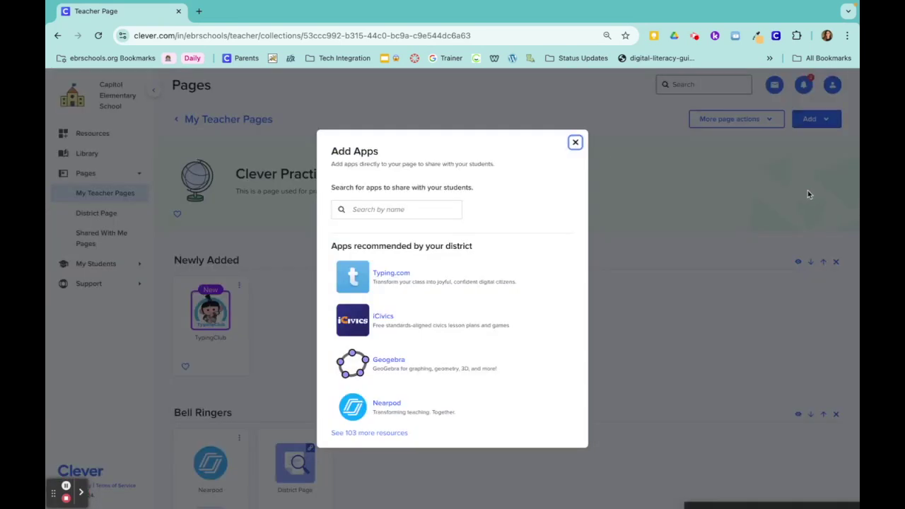
pyautogui.click(393, 210)
pyautogui.write('ze')
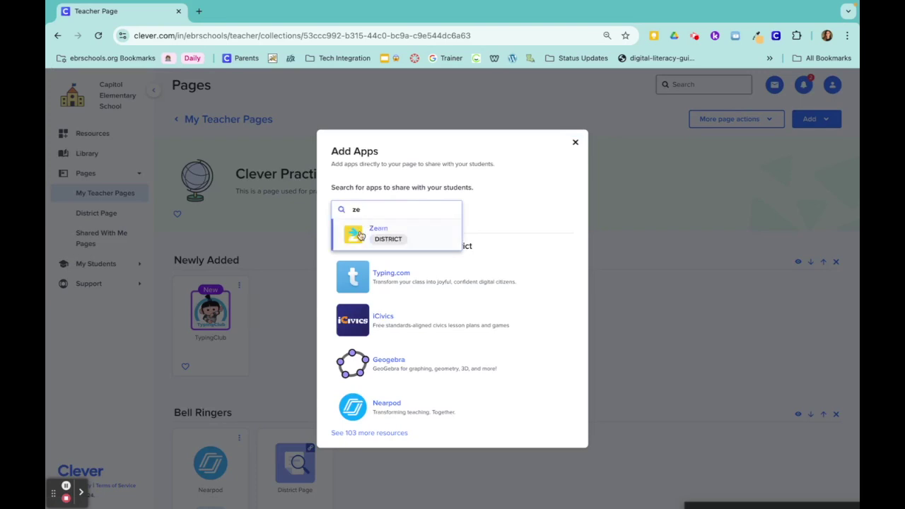
pyautogui.click(365, 233)
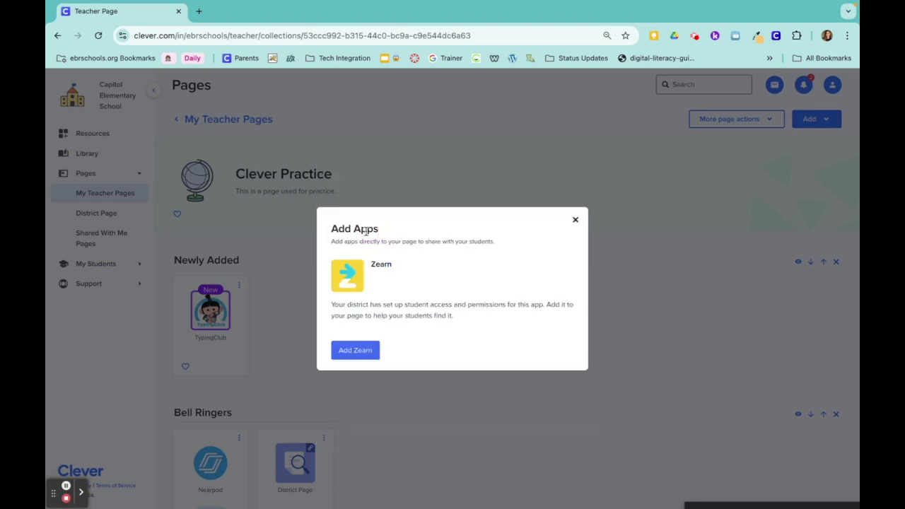
pyautogui.click(354, 353)
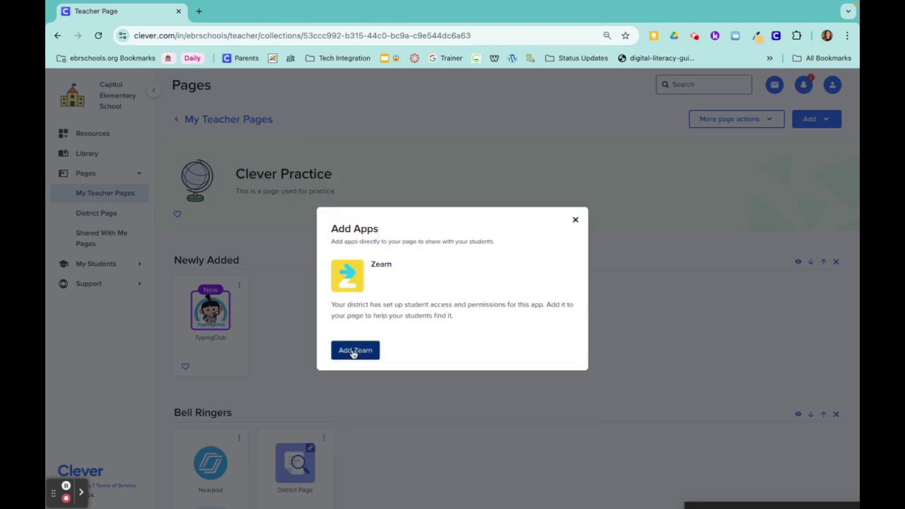
# Move the Zearn app from Newly Added into the 2nd Block category and dismiss the notification.
pyautogui.scroll(-1, 352, 352)
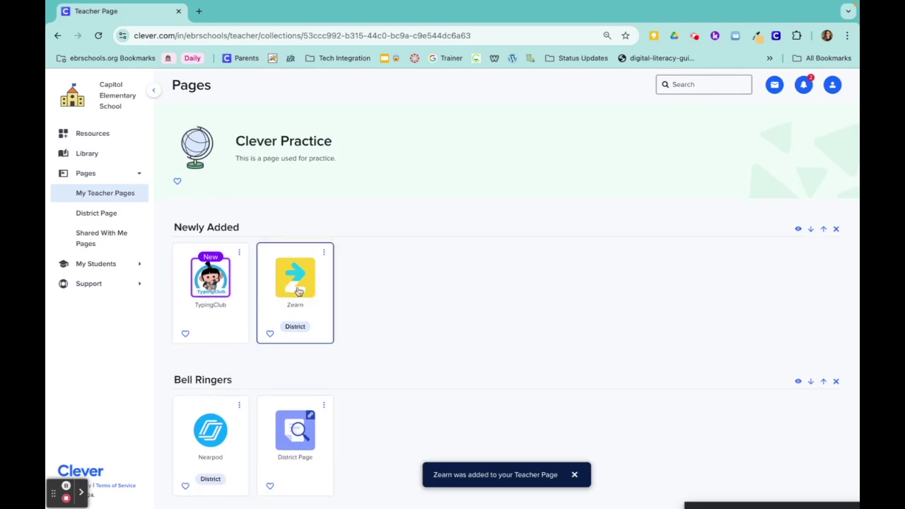
pyautogui.scroll(-1, 311, 277)
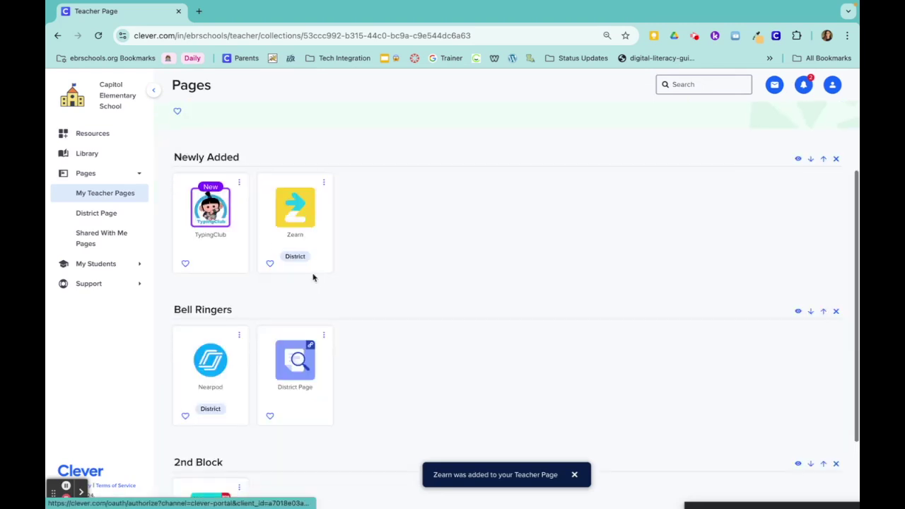
pyautogui.scroll(-1, 313, 277)
pyautogui.moveTo(292, 172); pyautogui.dragTo(281, 468)
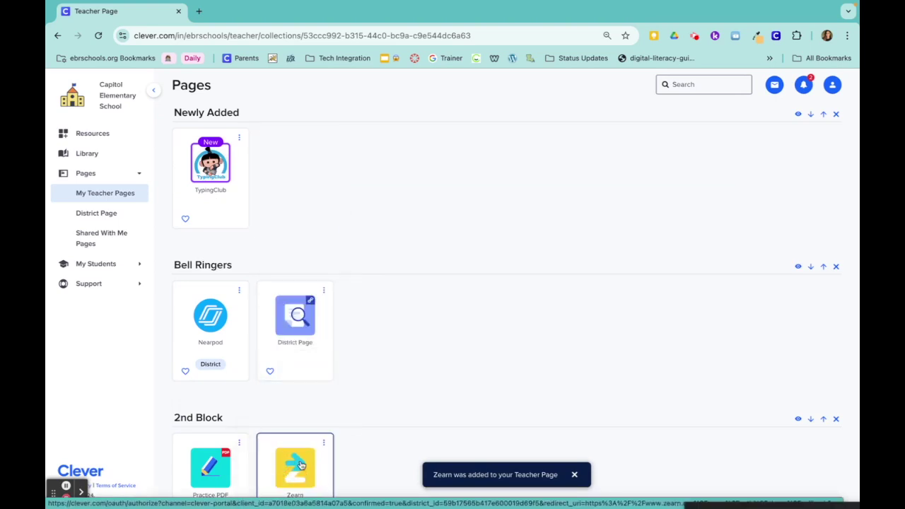
pyautogui.click(576, 476)
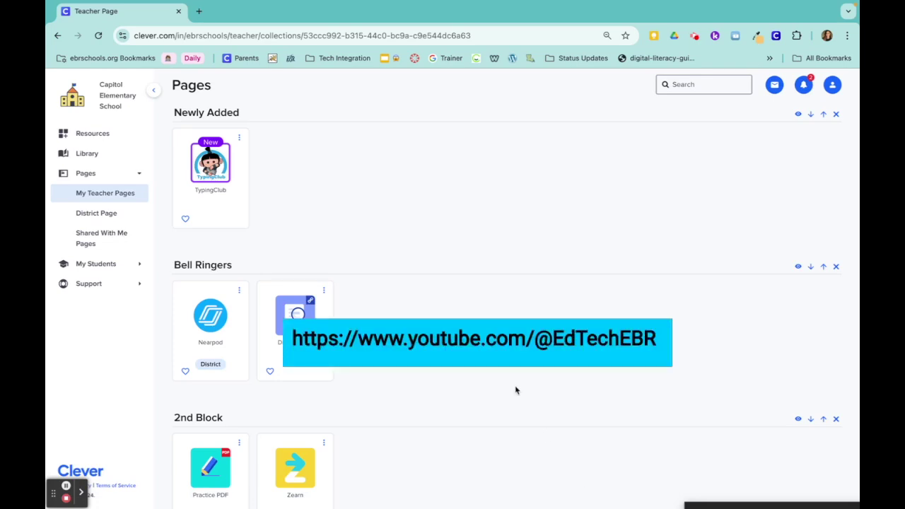
# Open the sharing settings of the Clever Practice page.
pyautogui.scroll(3, 516, 390)
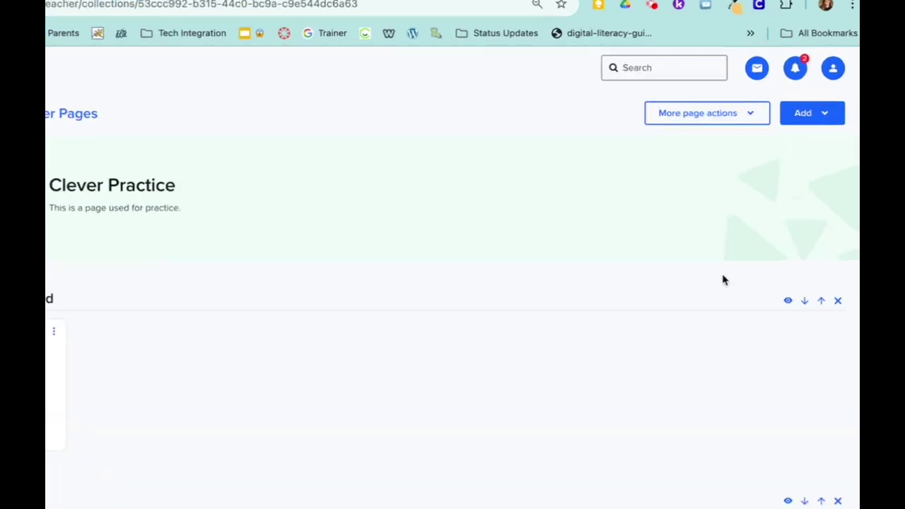
pyautogui.click(658, 100)
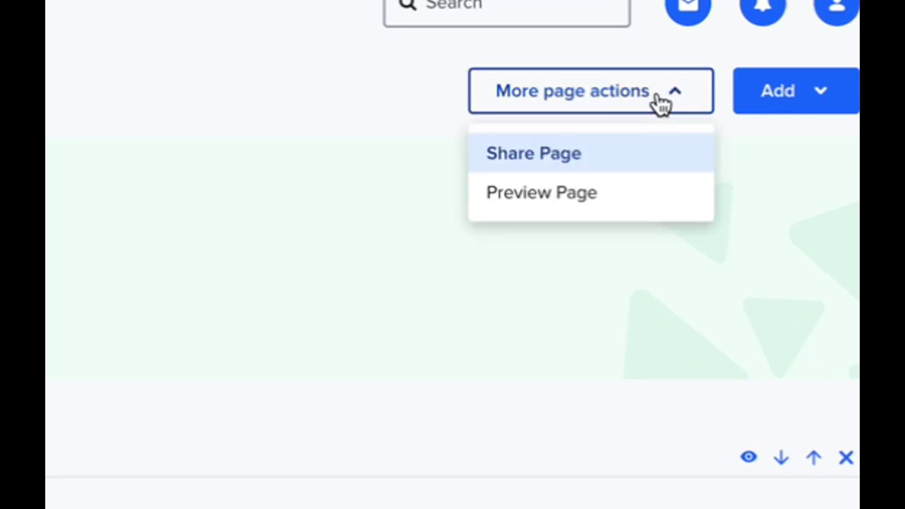
pyautogui.click(516, 158)
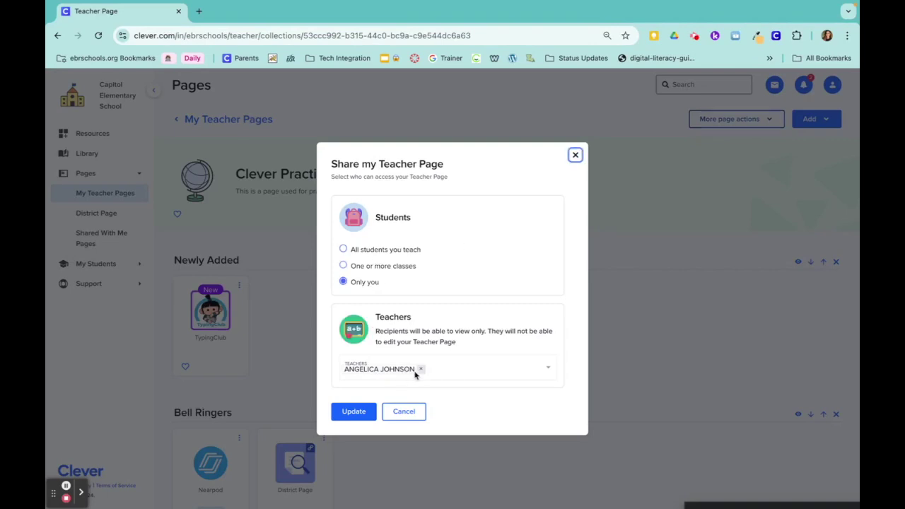
# Try sharing the page with one or more classes, selecting the 4th-grade math class.
pyautogui.click(343, 250)
pyautogui.click(342, 265)
pyautogui.click(379, 278)
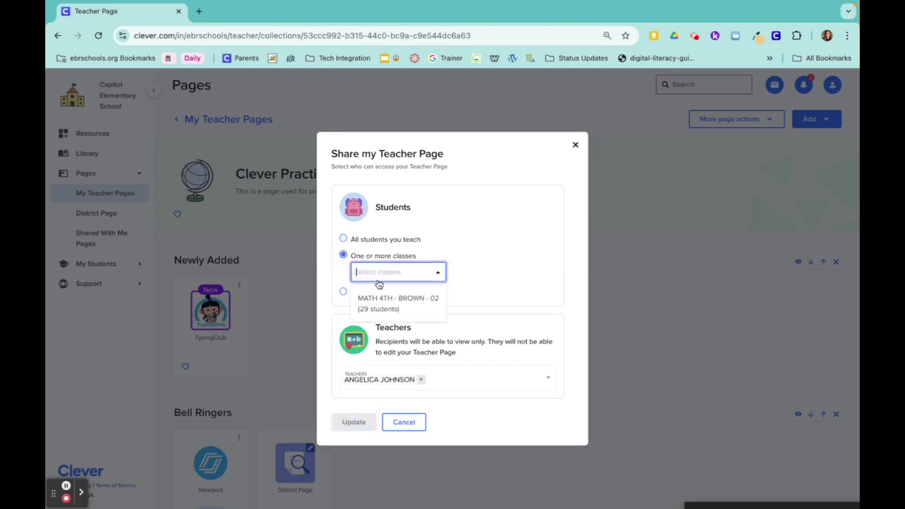
pyautogui.click(372, 304)
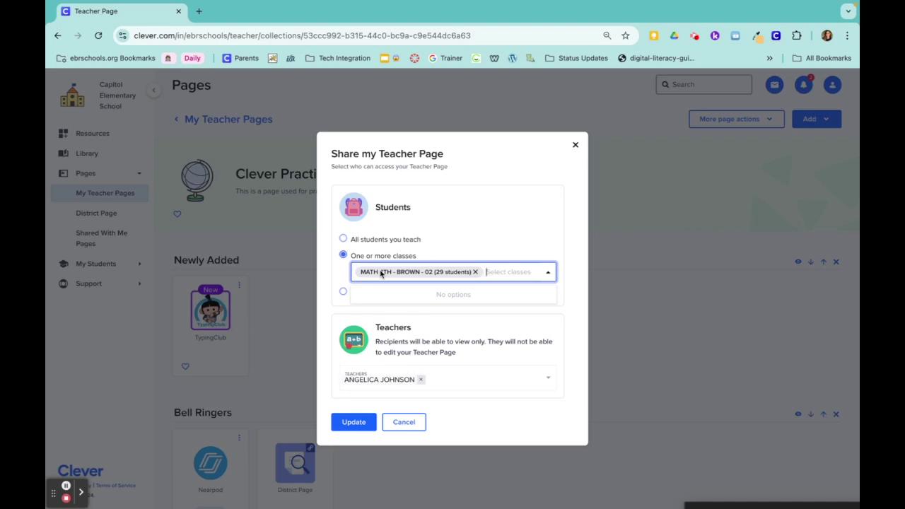
pyautogui.click(334, 283)
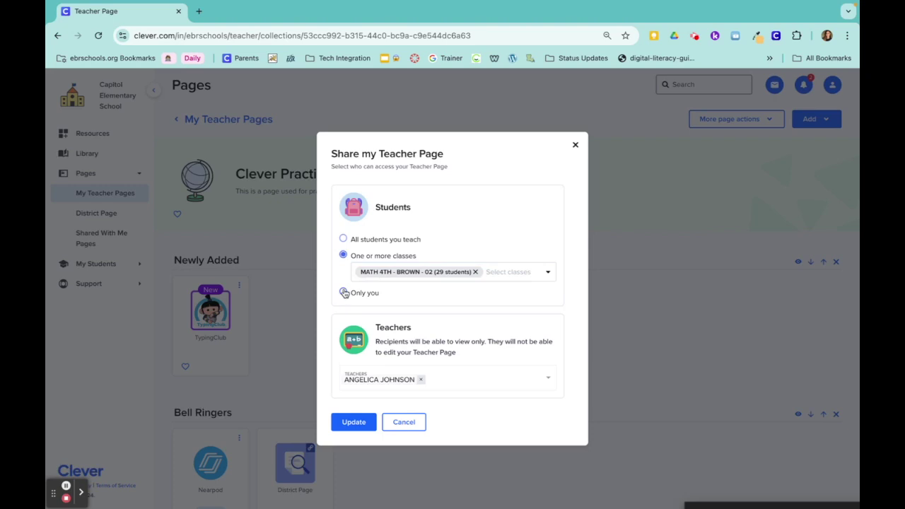
# Restrict student access to "Only you" and update the page's sharing settings.
pyautogui.click(343, 293)
pyautogui.click(357, 414)
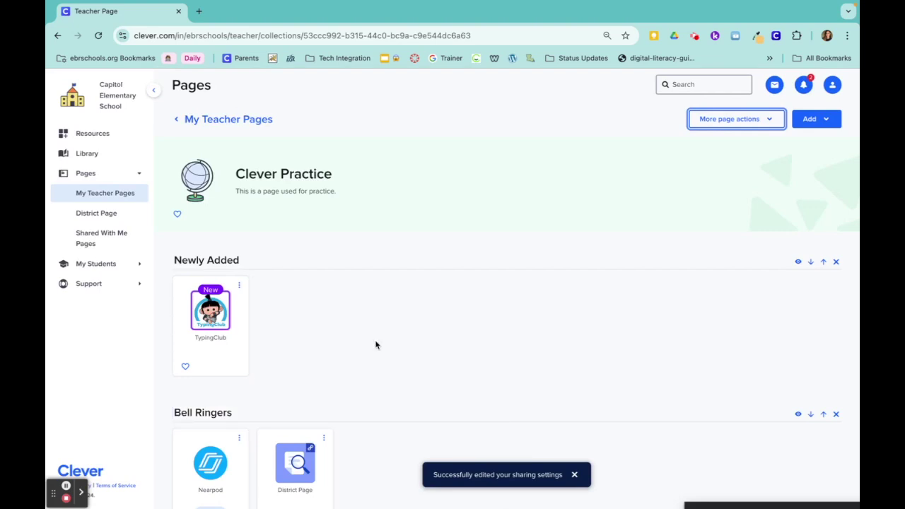
# Open the Student Roster for the teacher's students.
pyautogui.scroll(-1, 338, 343)
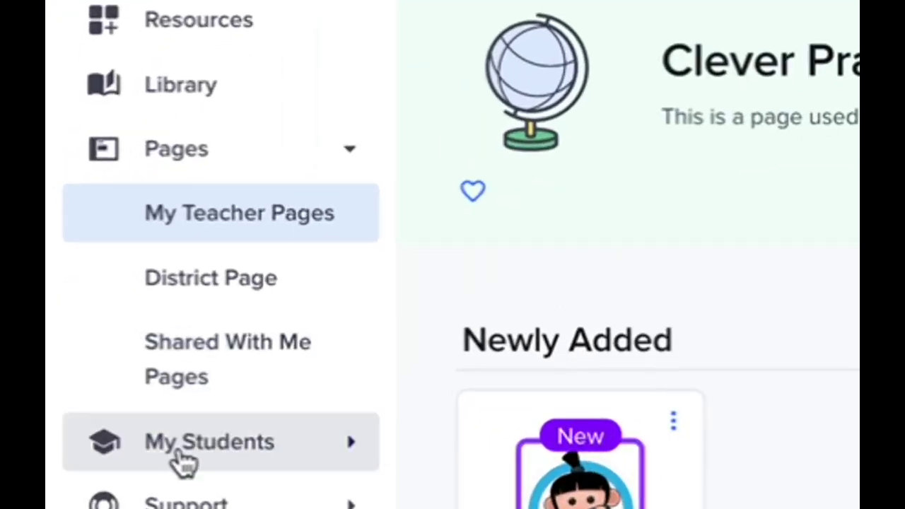
pyautogui.click(229, 456)
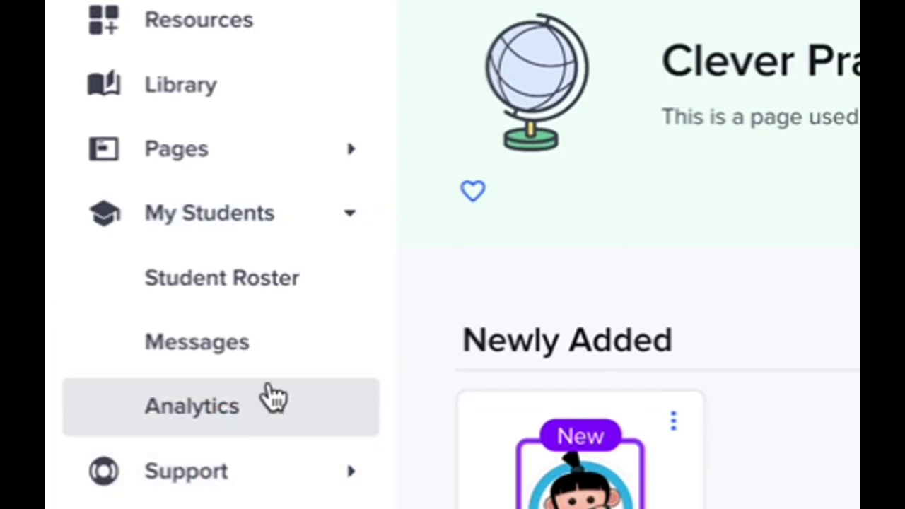
pyautogui.click(253, 294)
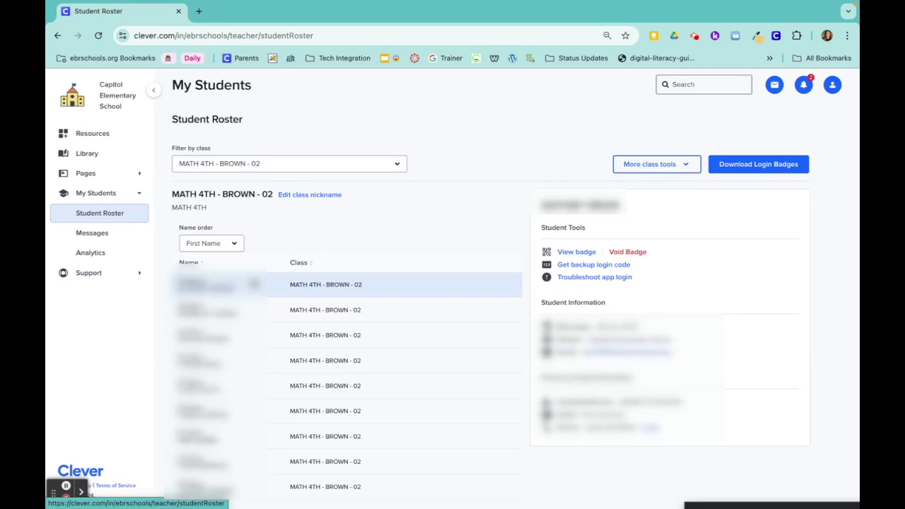
# Download the class's login badges, look over the badge PDF, and return to the student roster.
pyautogui.click(728, 171)
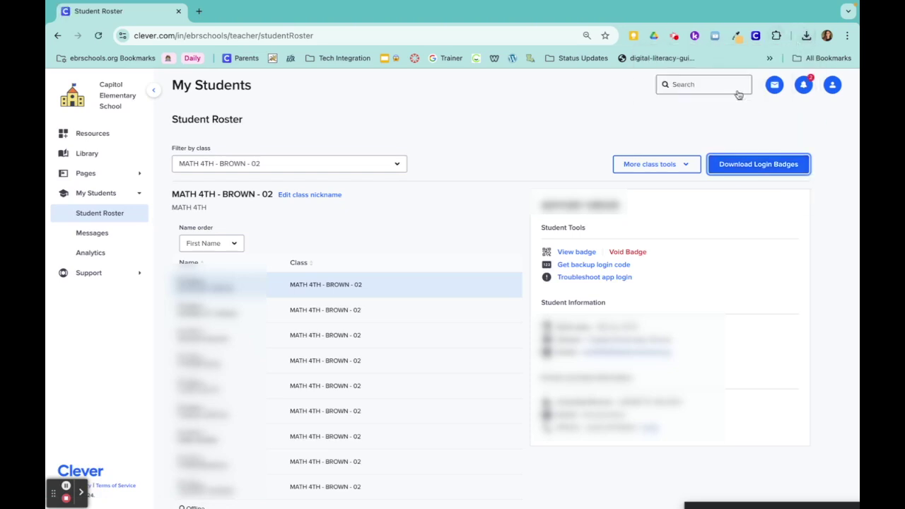
pyautogui.click(805, 38)
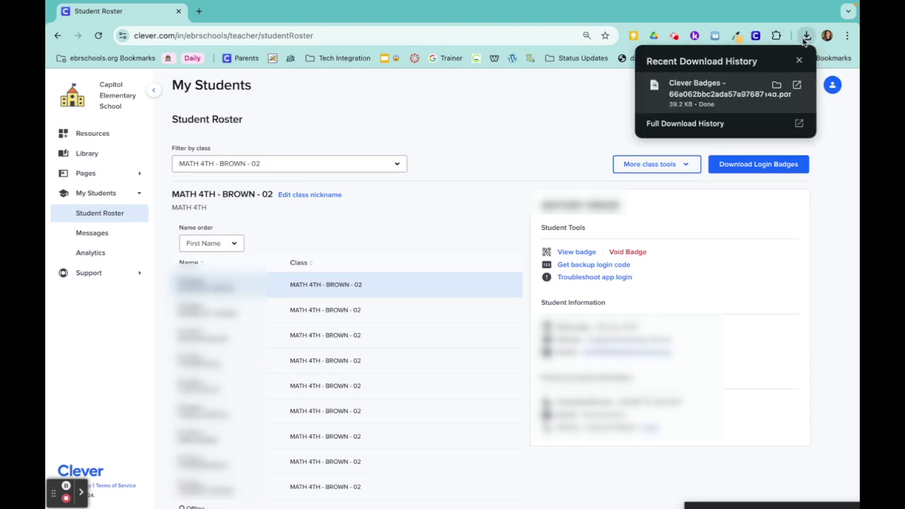
pyautogui.click(711, 102)
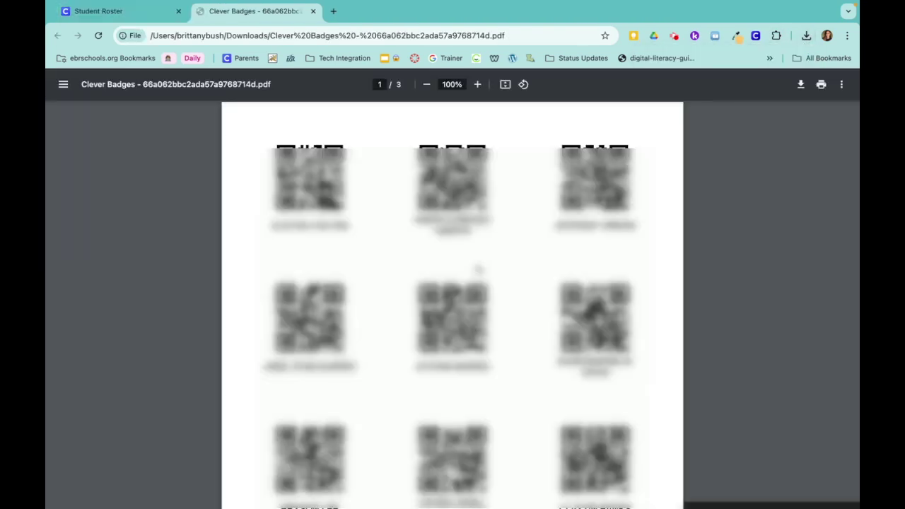
pyautogui.scroll(-1, 479, 336)
pyautogui.scroll(1, 478, 335)
pyautogui.click(131, 17)
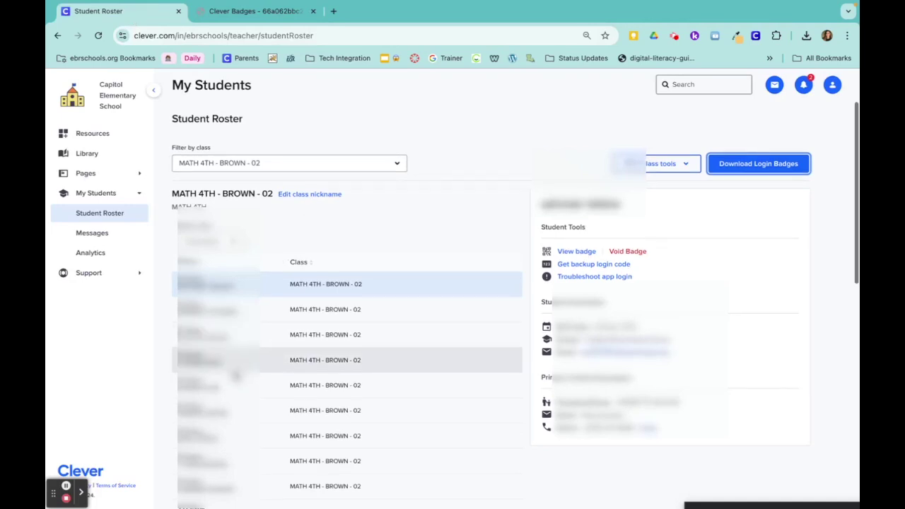
# Select a student in the roster to view their badge and login tools, and go to Resources.
pyautogui.scroll(-1, 234, 339)
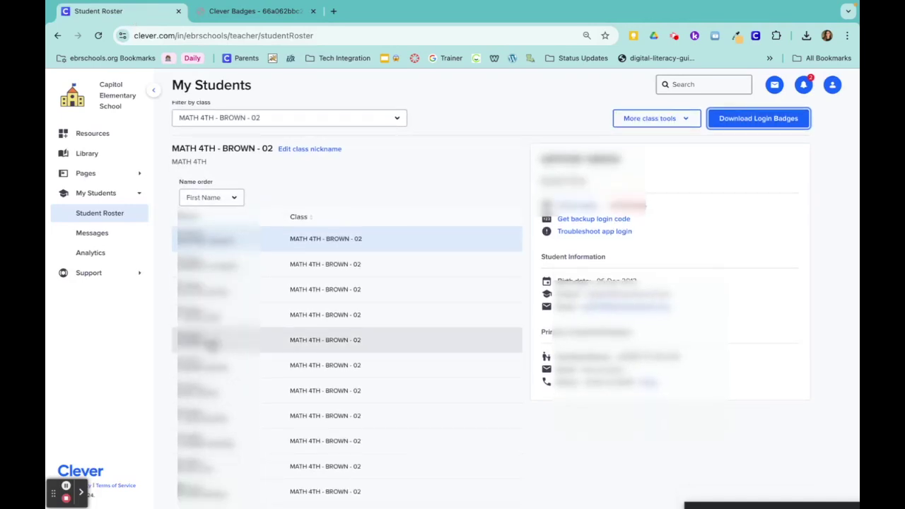
pyautogui.click(211, 344)
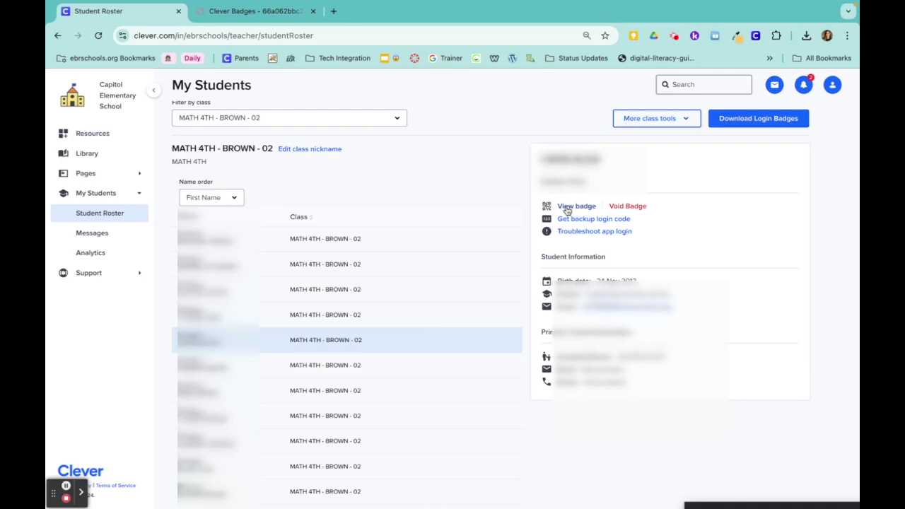
pyautogui.click(93, 133)
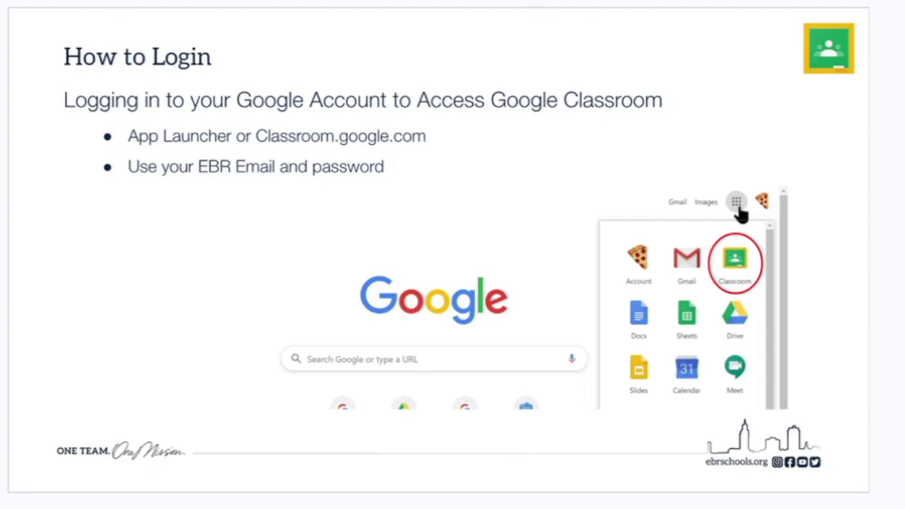
# Leave the slideshow and open Google Classroom from the Google apps in a new browser tab.
pyautogui.press('Escape')
pyautogui.hotkey('ctrl', 't')
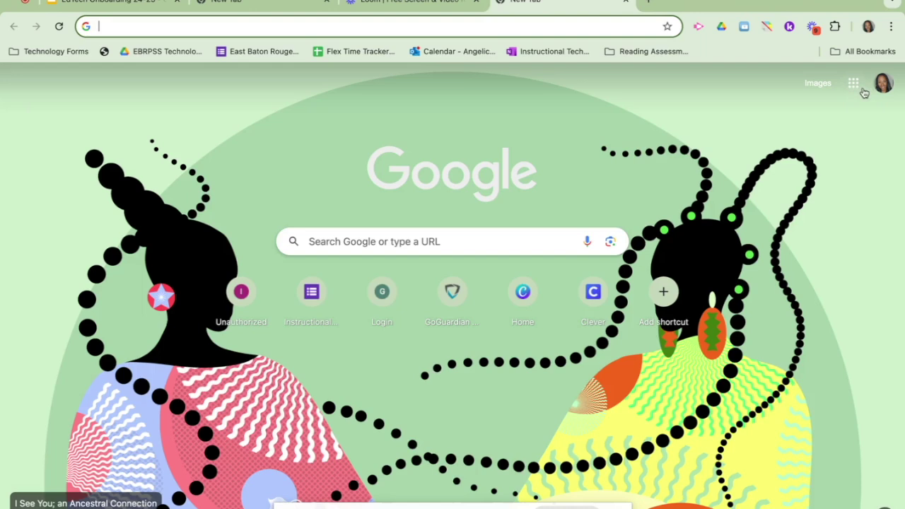
pyautogui.click(854, 84)
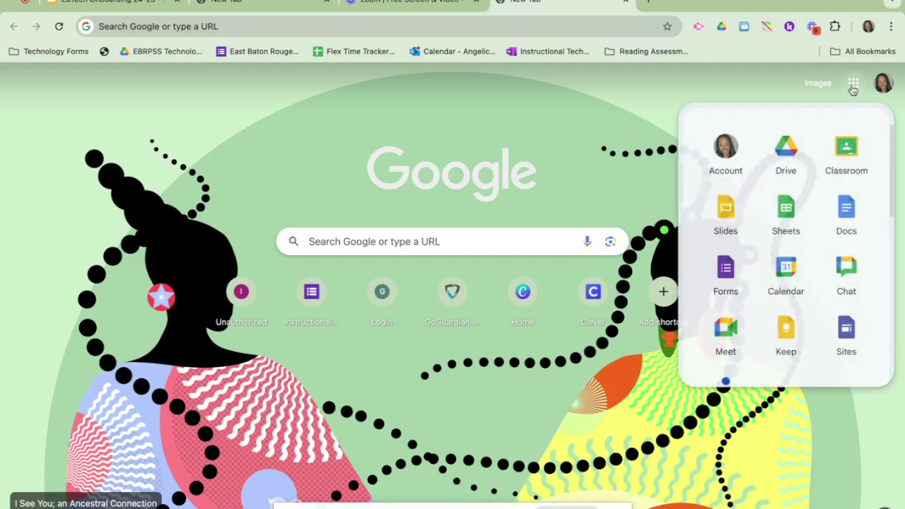
pyautogui.click(851, 155)
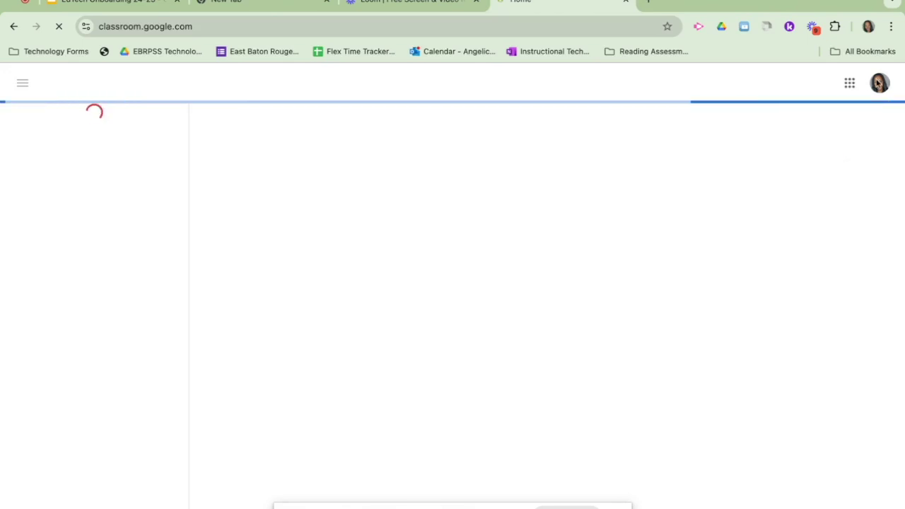
# Sign out of the Google account and sign back in to Google Classroom by entering the account password.
pyautogui.click(878, 85)
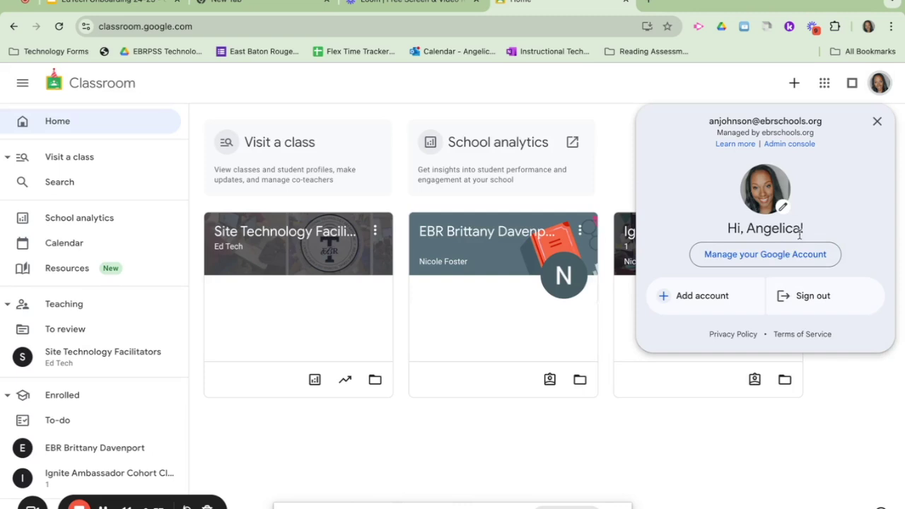
pyautogui.click(796, 296)
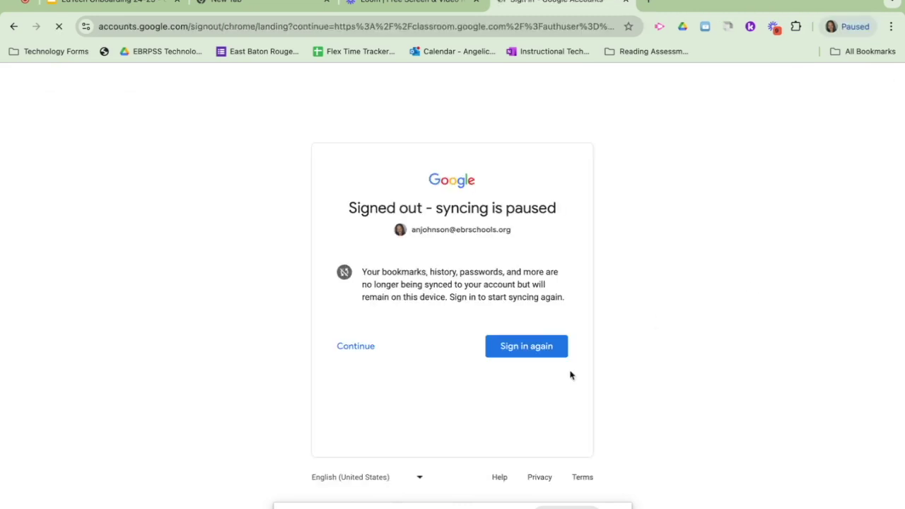
pyautogui.click(535, 360)
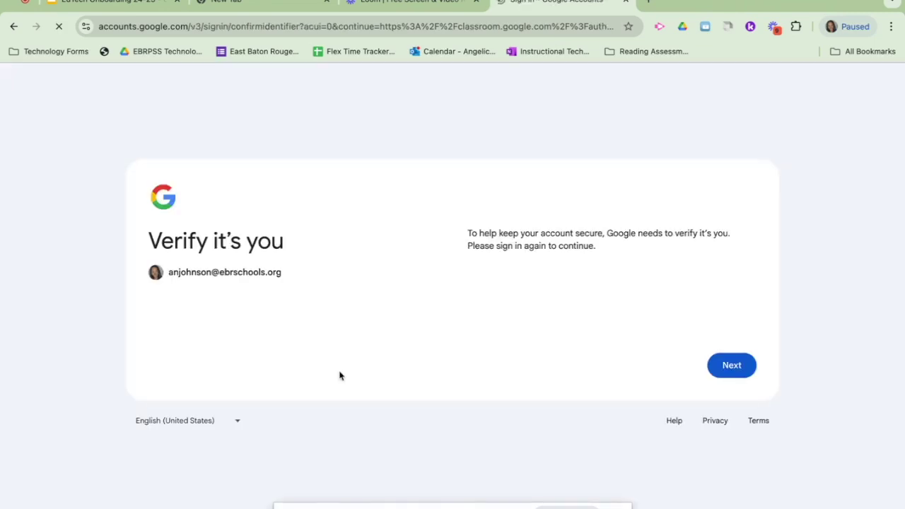
pyautogui.click(714, 359)
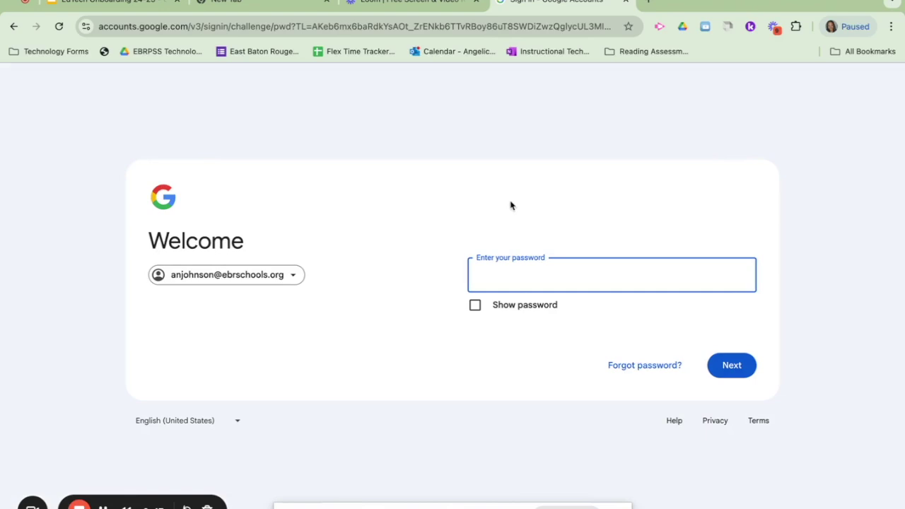
pyautogui.write('**********')
pyautogui.press('Return')
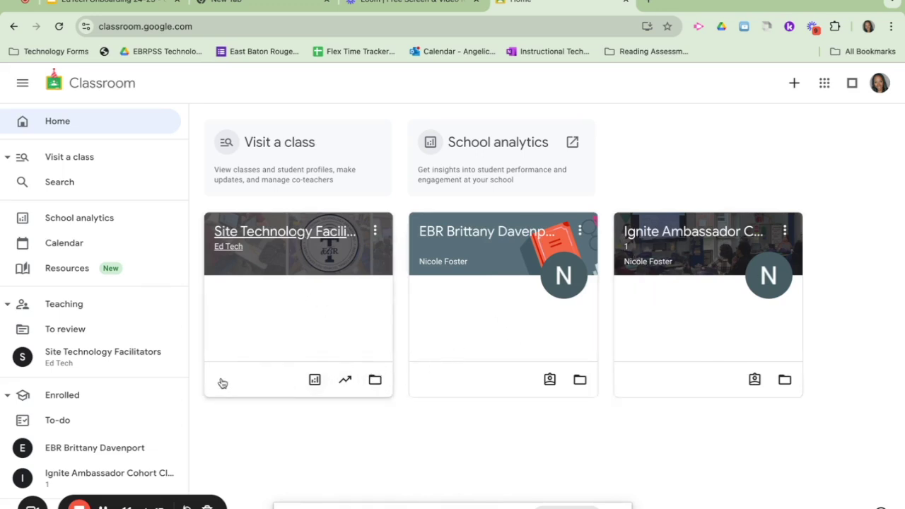
# Switch to the EdTech Onboarding 24-25 presentation and start the slideshow from the "Google Classroom + Clever Sync" slide.
pyautogui.click(136, 7)
pyautogui.click(117, 325)
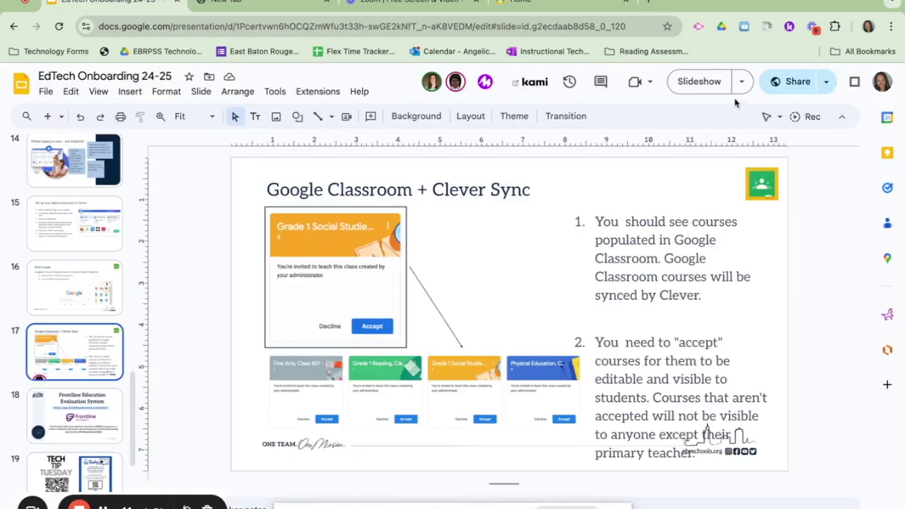
pyautogui.click(710, 87)
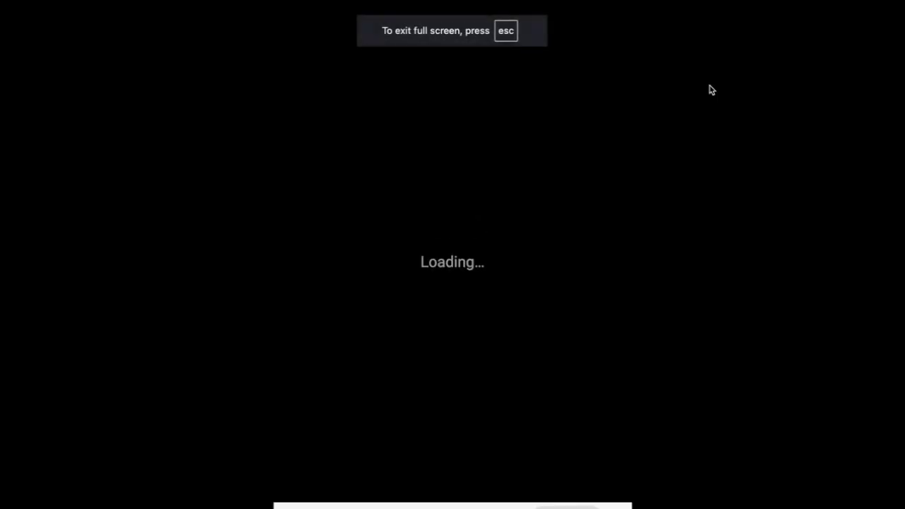
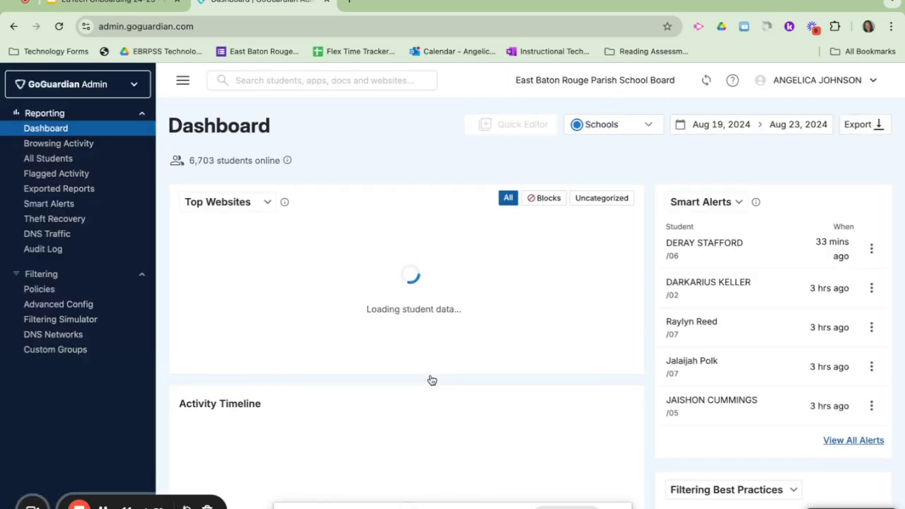
# Switch from GoGuardian Admin to GoGuardian Teacher, and view the Google Classroom import dialog before closing it.
pyautogui.click(128, 88)
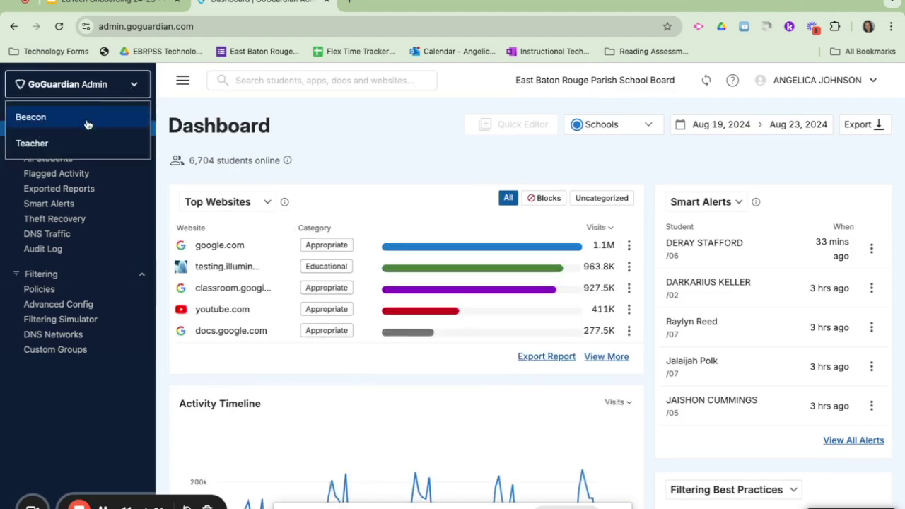
pyautogui.click(77, 144)
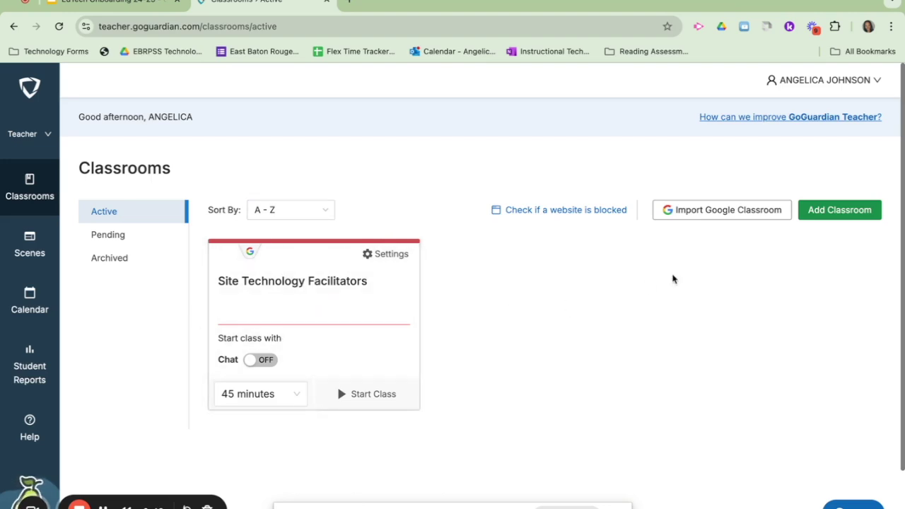
pyautogui.click(746, 221)
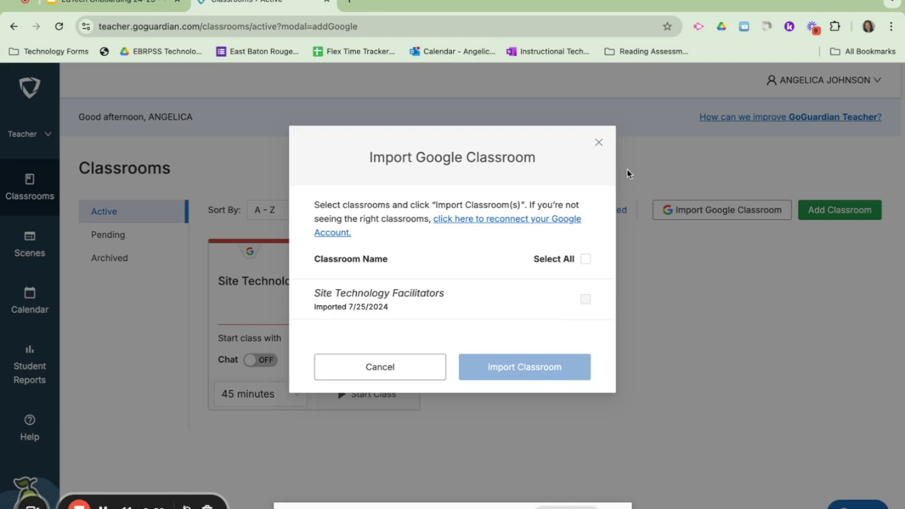
pyautogui.click(599, 148)
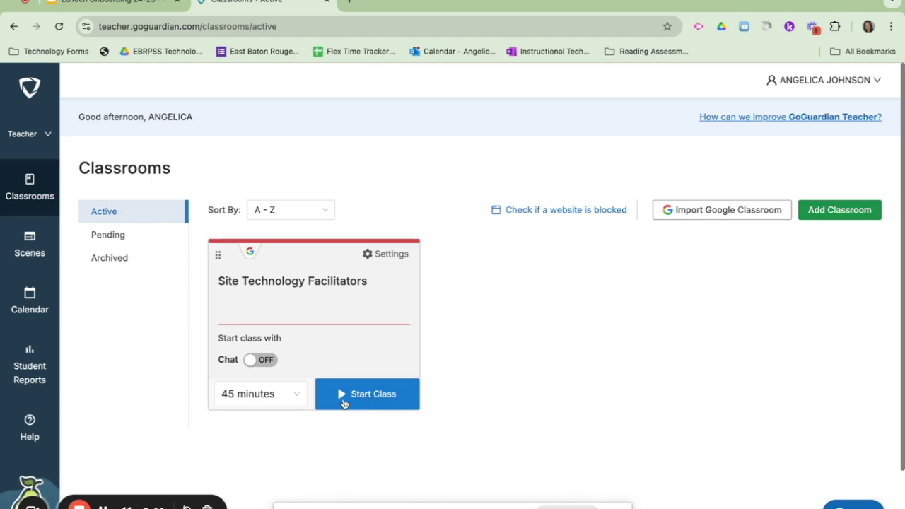
# Start a 45-minute class session for Site Technology Facilitators and look over the student screens.
pyautogui.click(353, 401)
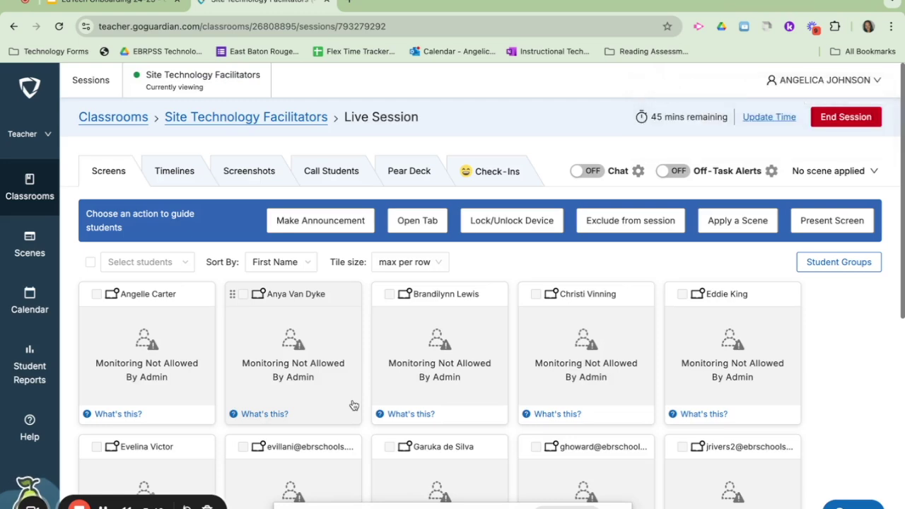
pyautogui.scroll(-1, 354, 405)
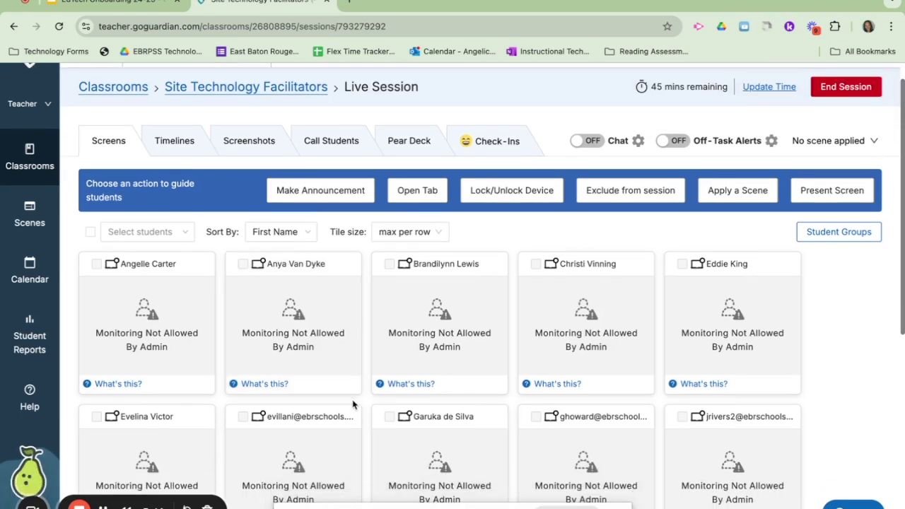
pyautogui.scroll(-2, 354, 405)
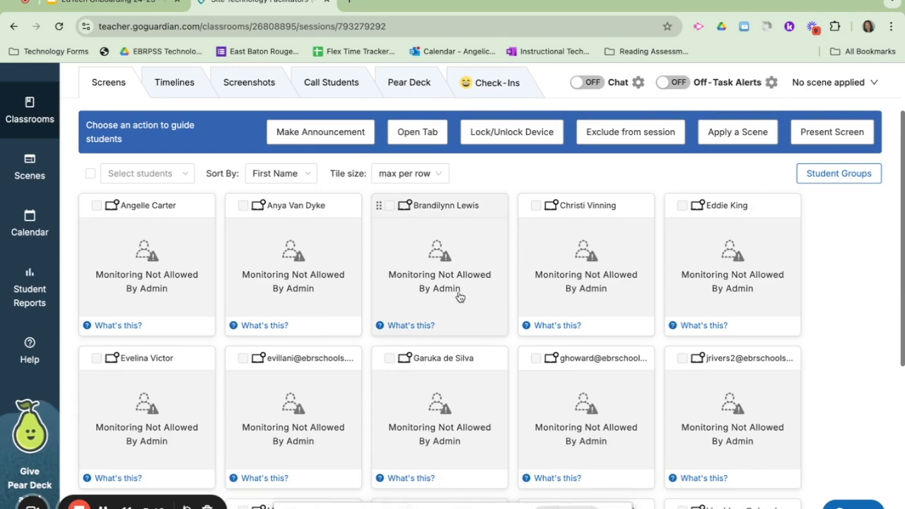
# Check the sorting options for the student screens, and set the tile size to 6 per row.
pyautogui.scroll(-1, 477, 299)
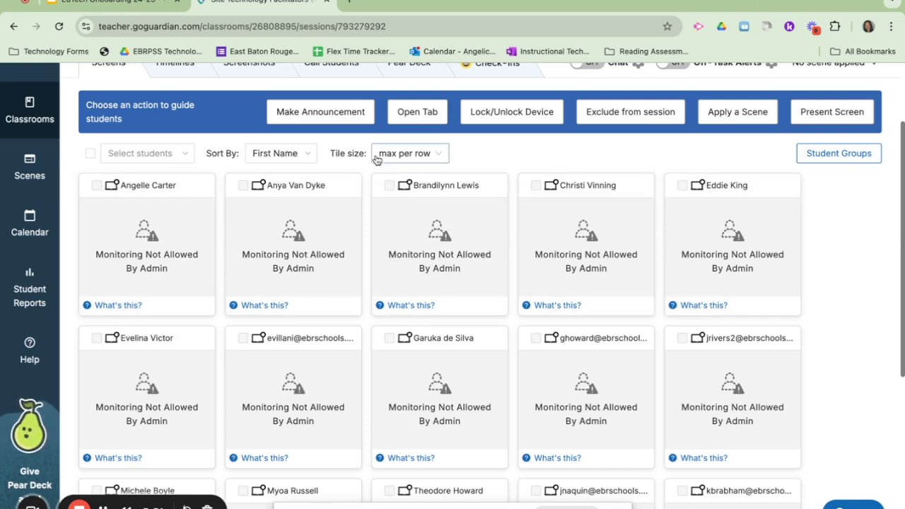
pyautogui.click(271, 155)
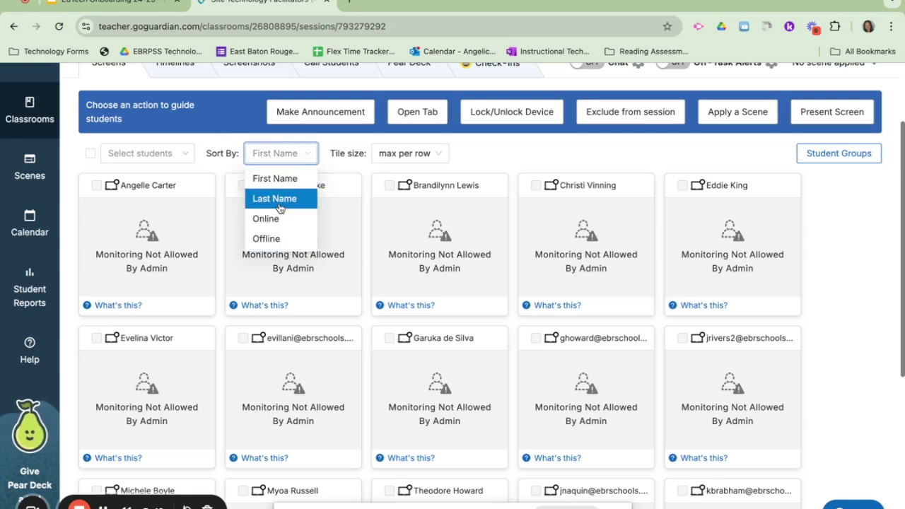
pyautogui.click(414, 155)
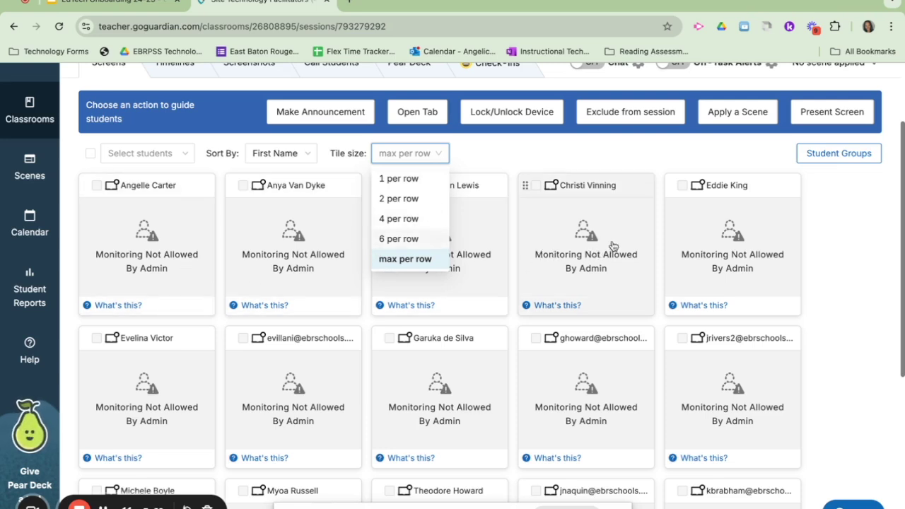
pyautogui.click(411, 261)
pyautogui.click(440, 156)
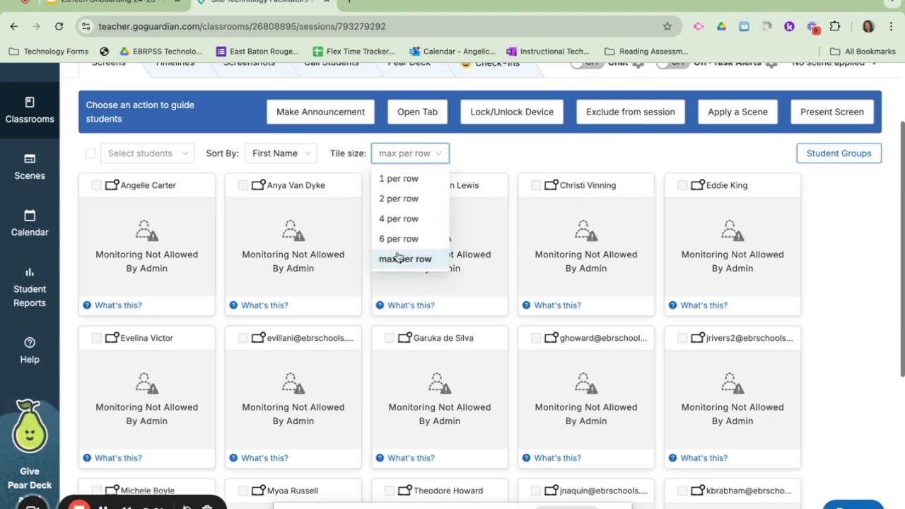
pyautogui.click(397, 259)
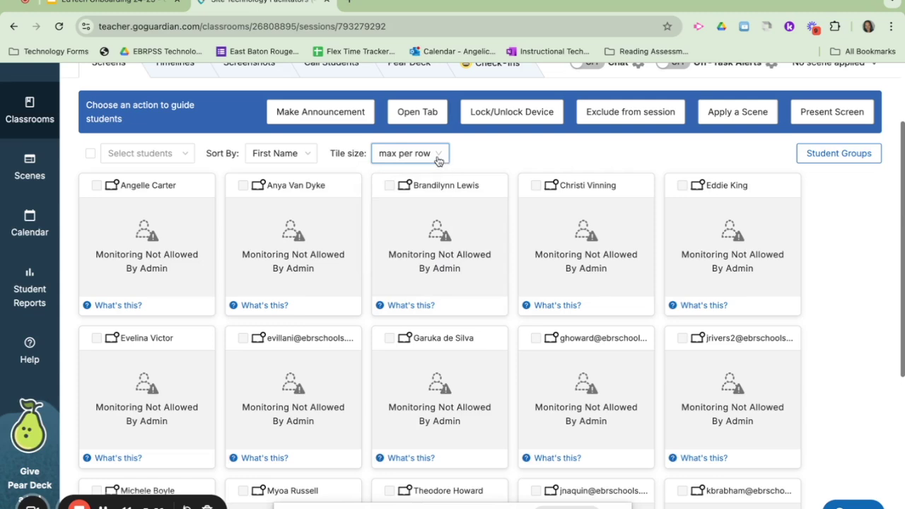
pyautogui.click(410, 153)
pyautogui.click(405, 239)
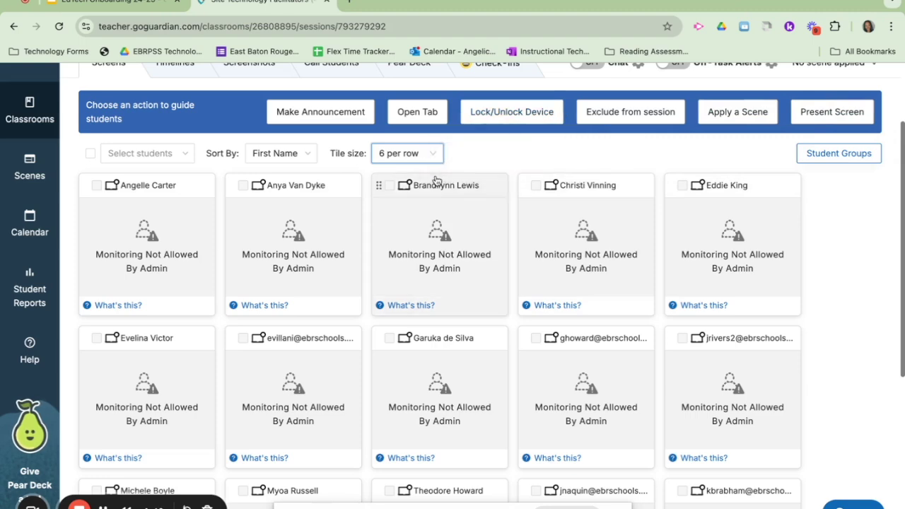
# Look through the student list in the Open Tab dialog, and close it without selecting anyone.
pyautogui.click(420, 113)
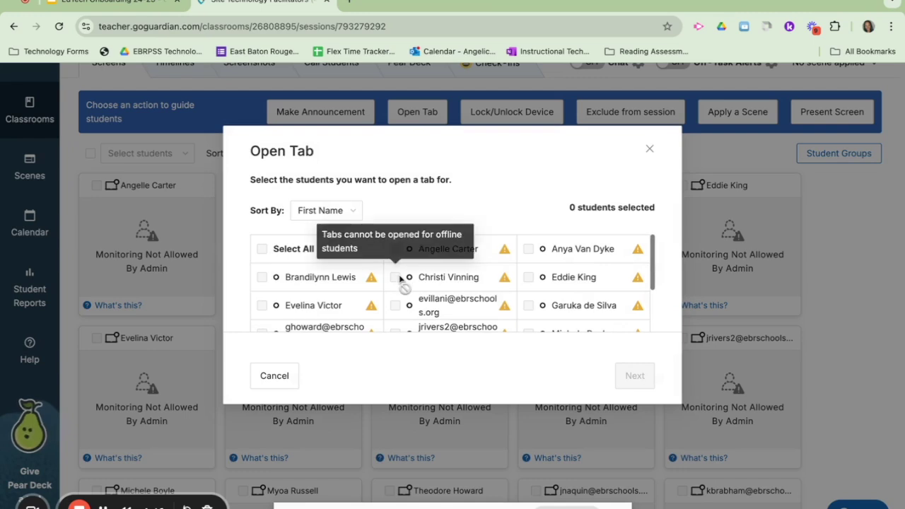
pyautogui.scroll(-2, 402, 282)
pyautogui.scroll(-1, 401, 282)
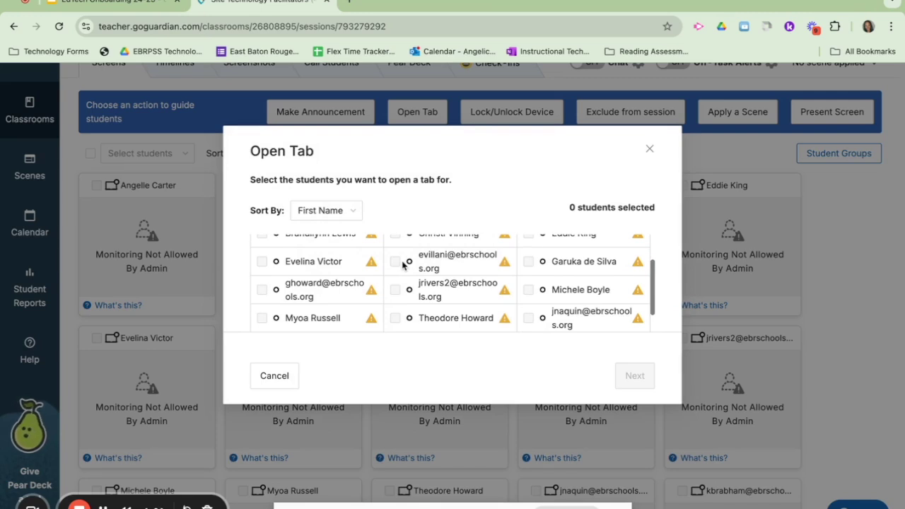
pyautogui.scroll(1, 399, 287)
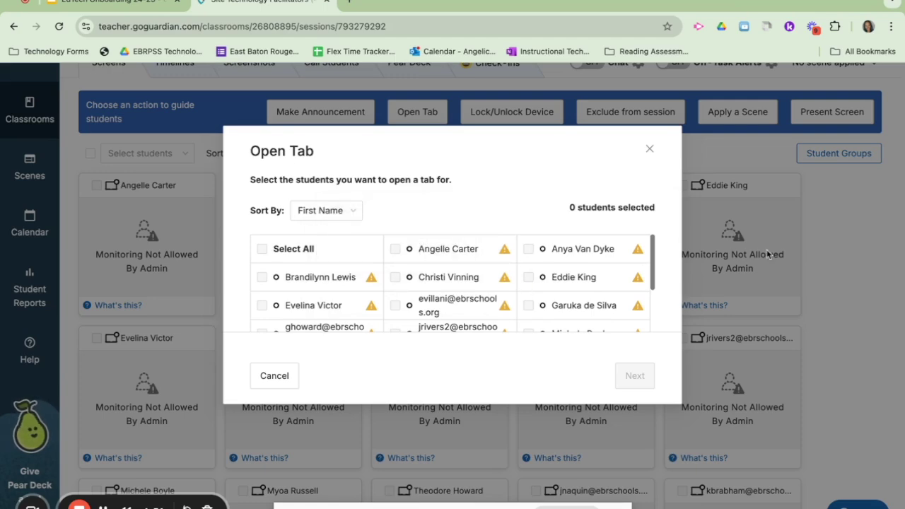
pyautogui.click(649, 149)
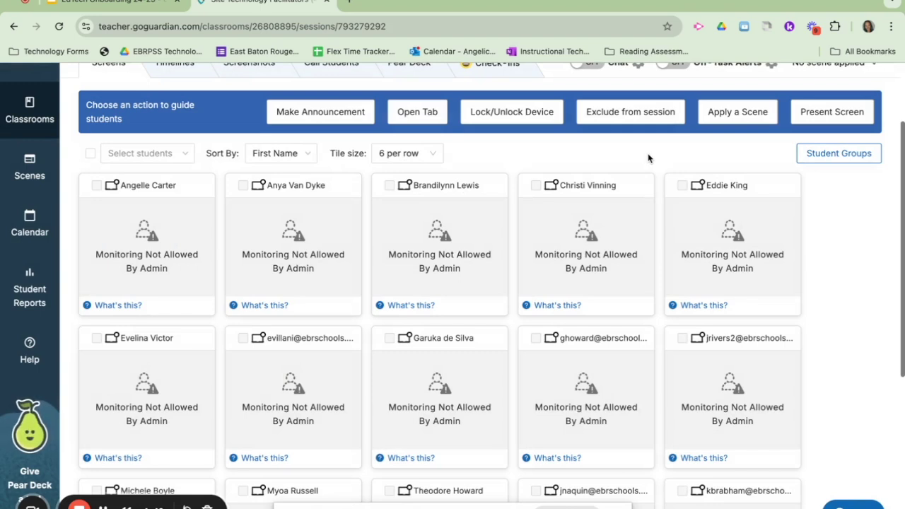
# View the school or district's call policies from the Call Students page, and dismiss them.
pyautogui.scroll(2, 689, 240)
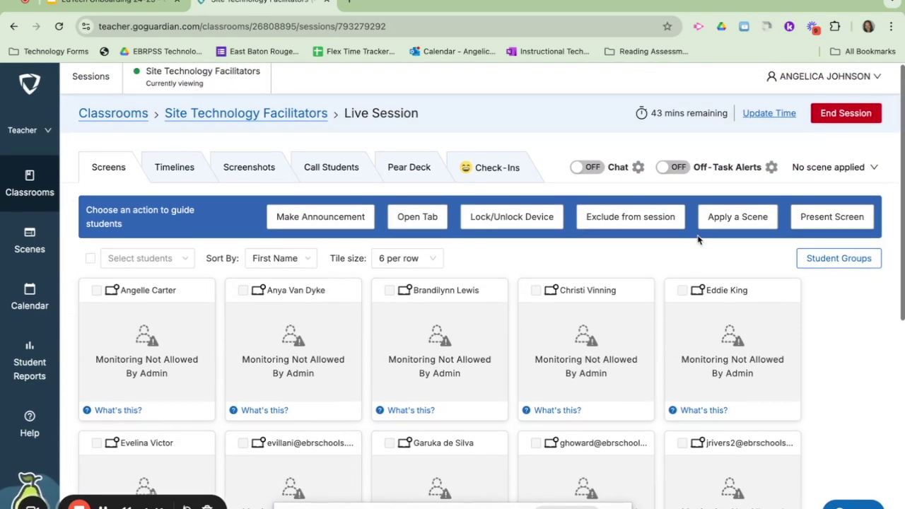
pyautogui.click(318, 233)
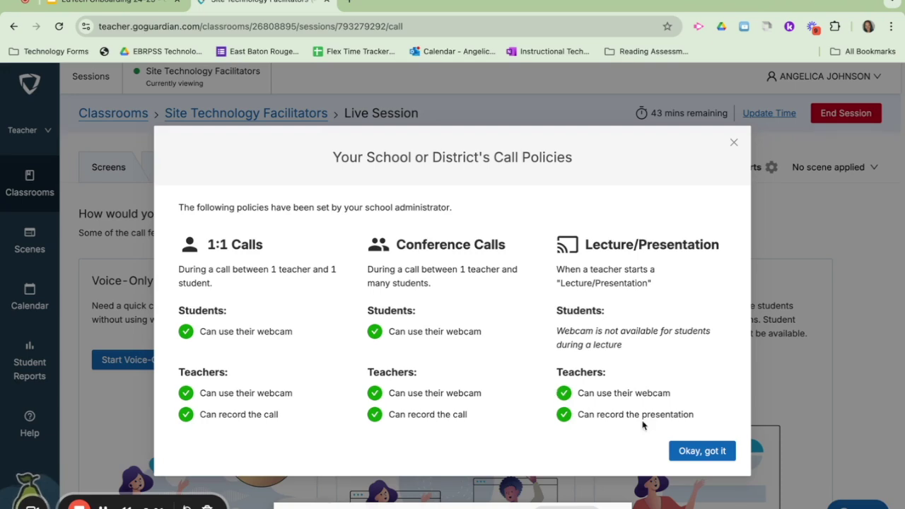
pyautogui.click(711, 451)
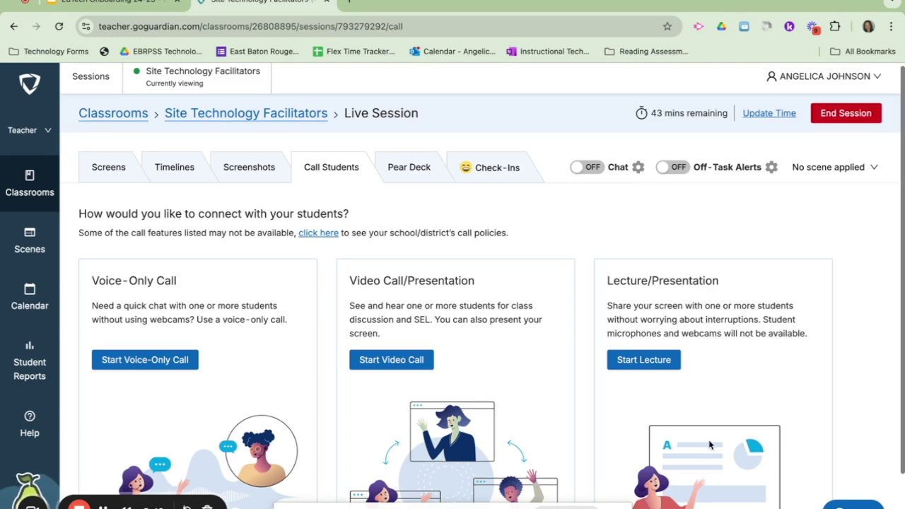
# Enable Chat for the session, return to the student screens, and enable Off-Task Alerts.
pyautogui.click(593, 168)
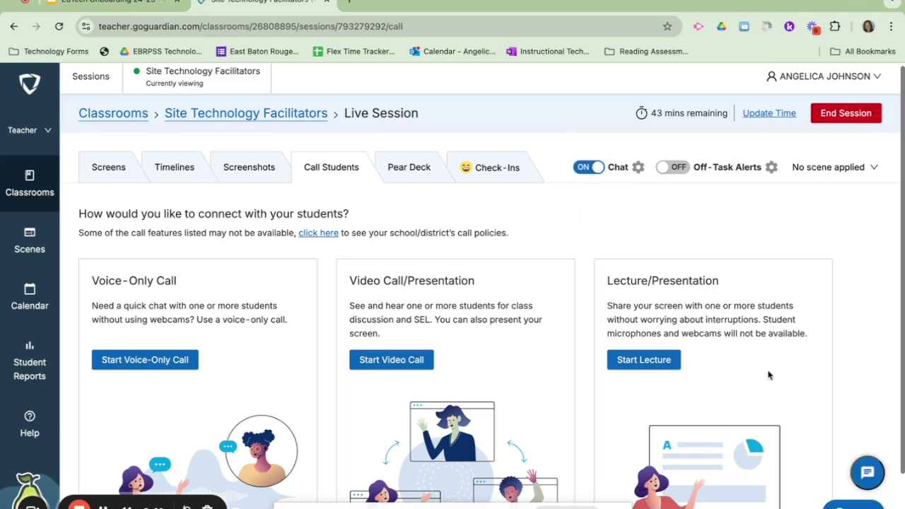
pyautogui.click(95, 170)
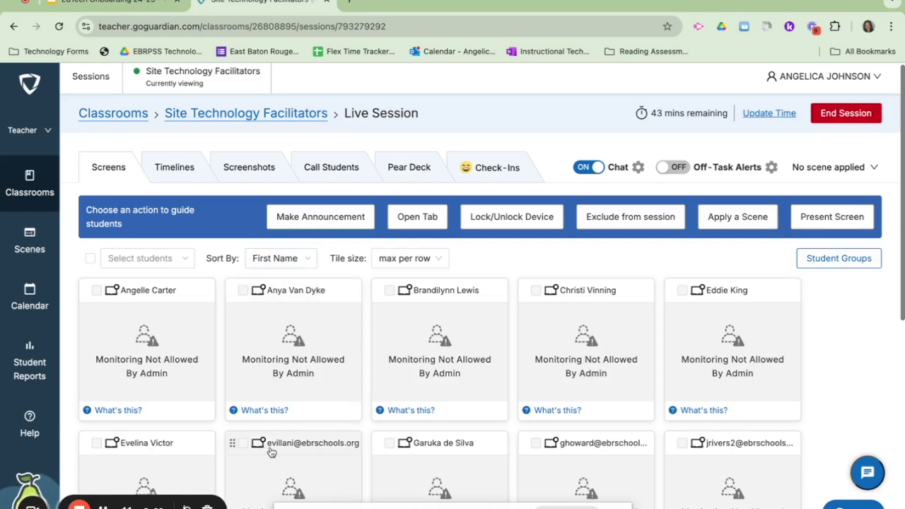
pyautogui.scroll(-1, 267, 451)
pyautogui.scroll(-2, 273, 449)
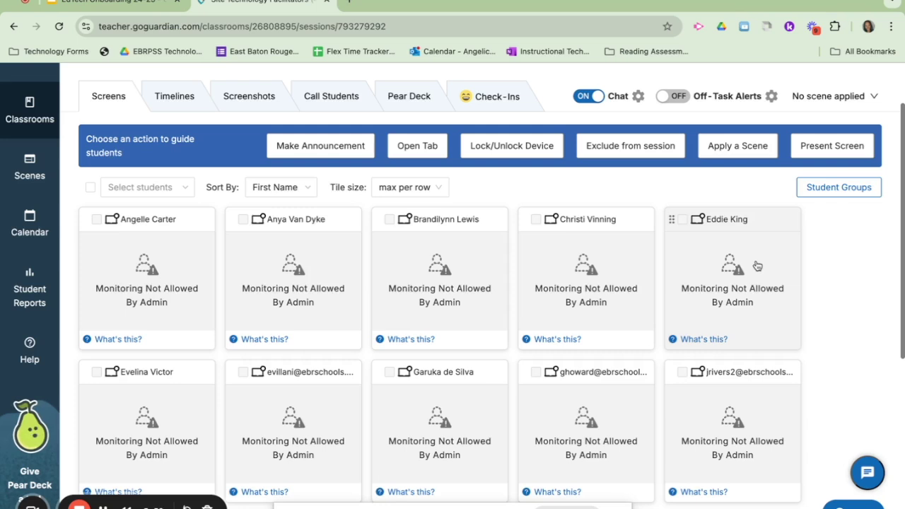
pyautogui.click(675, 96)
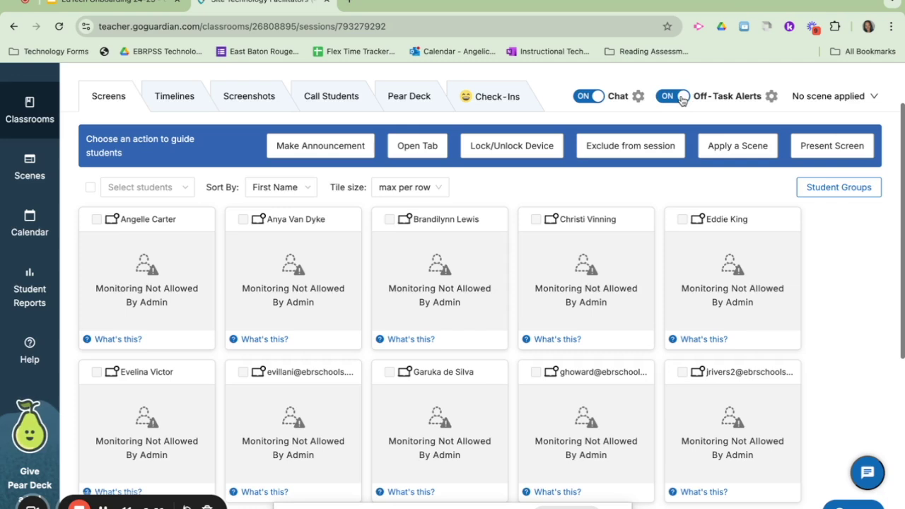